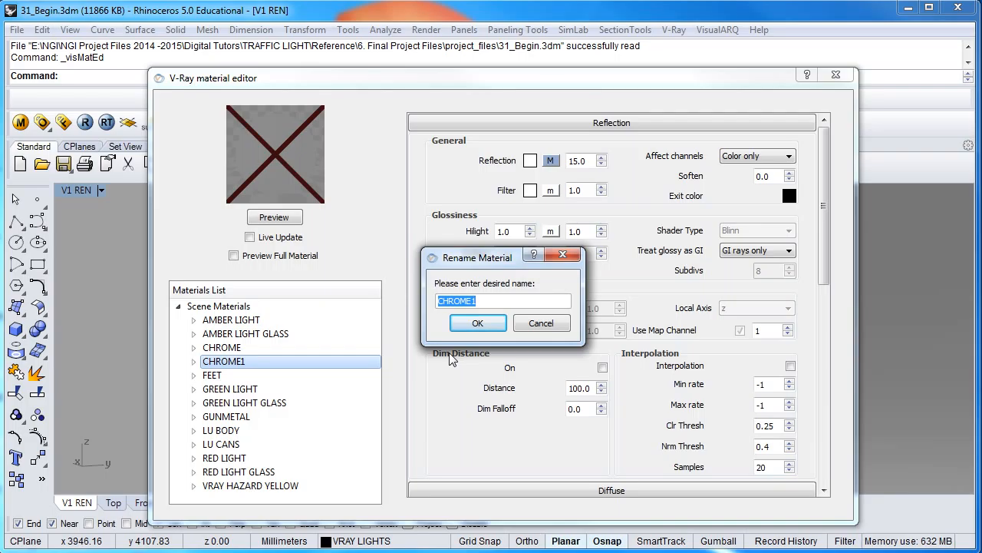
# Rename the CHROME1 material to LU REFLECTOR
pyautogui.write('LU REF')
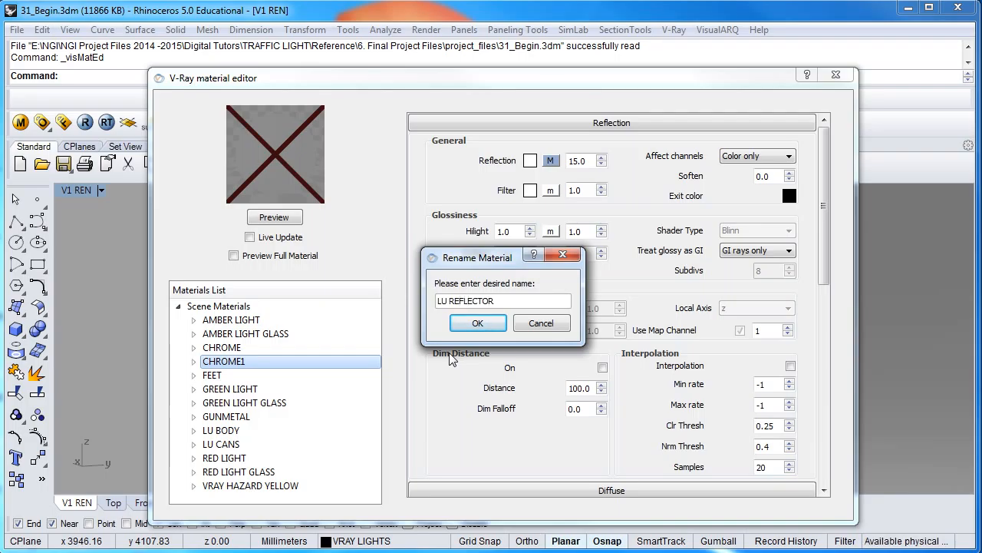
pyautogui.write('LECTOR')
pyautogui.click(478, 323)
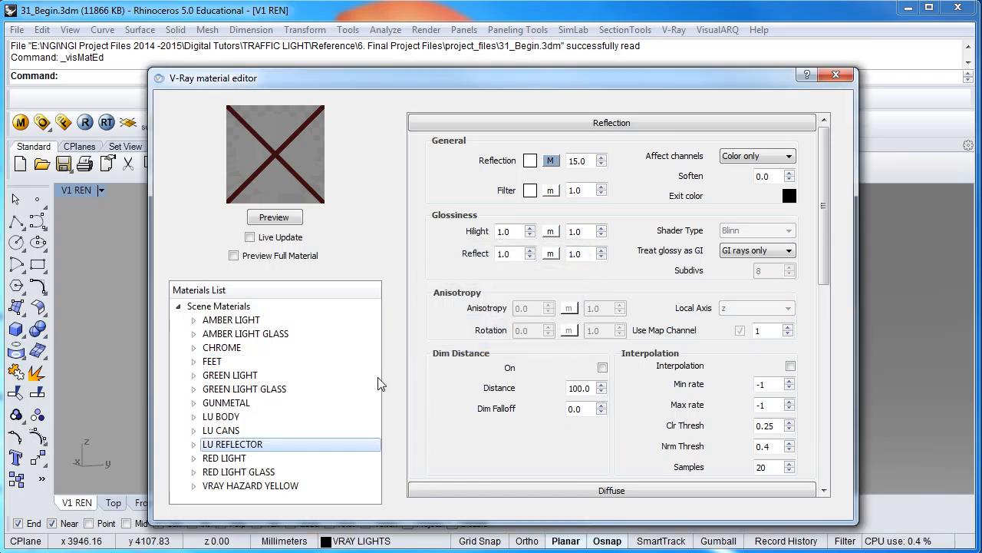
# Apply the LU REFLECTOR material to the LU REFLECTORS layer and close the material editor
pyautogui.rightClick(299, 449)
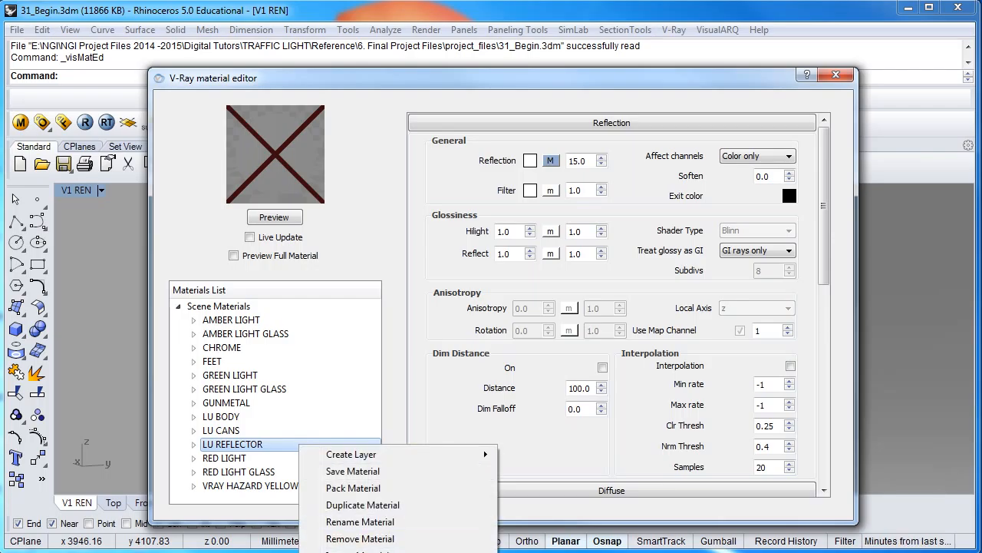
pyautogui.click(369, 552)
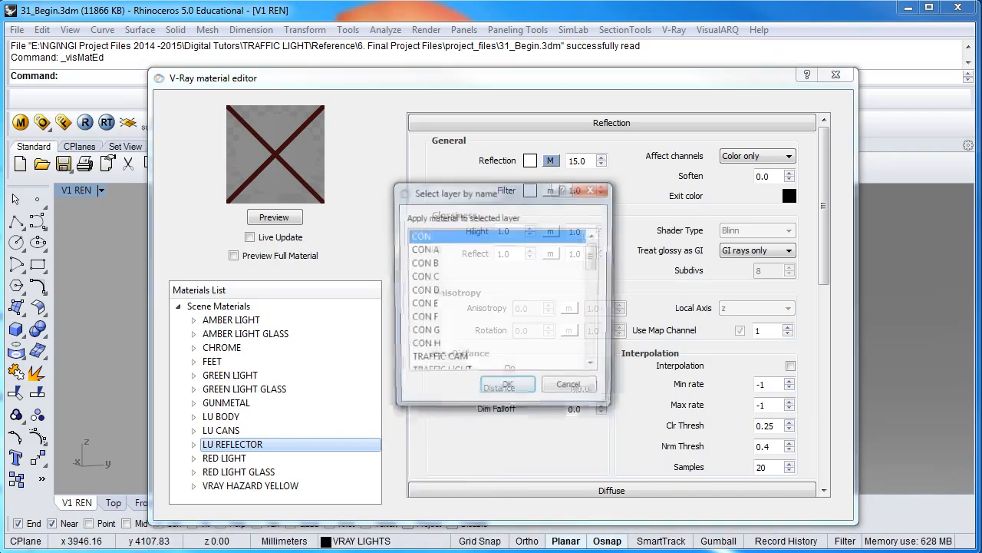
pyautogui.moveTo(597, 256); pyautogui.dragTo(608, 307)
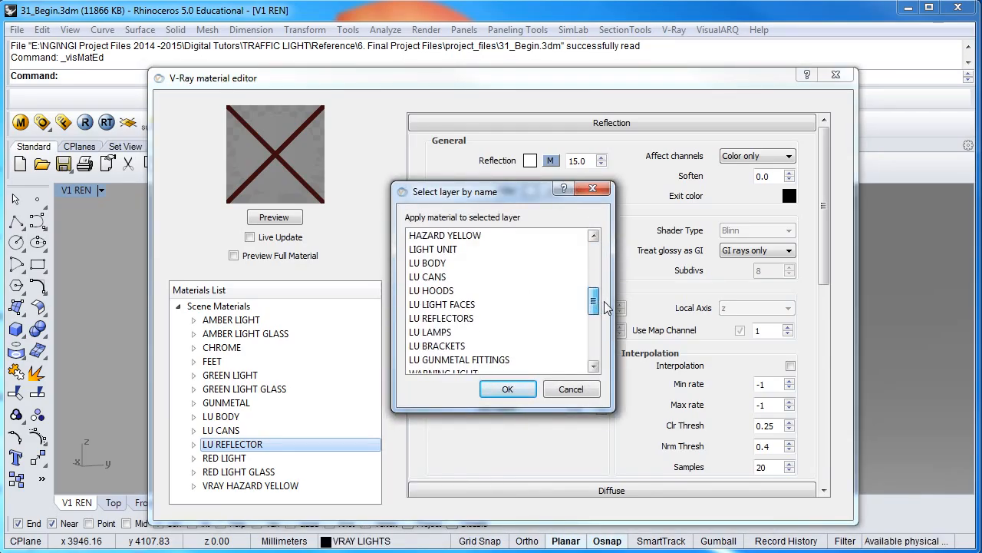
pyautogui.click(435, 323)
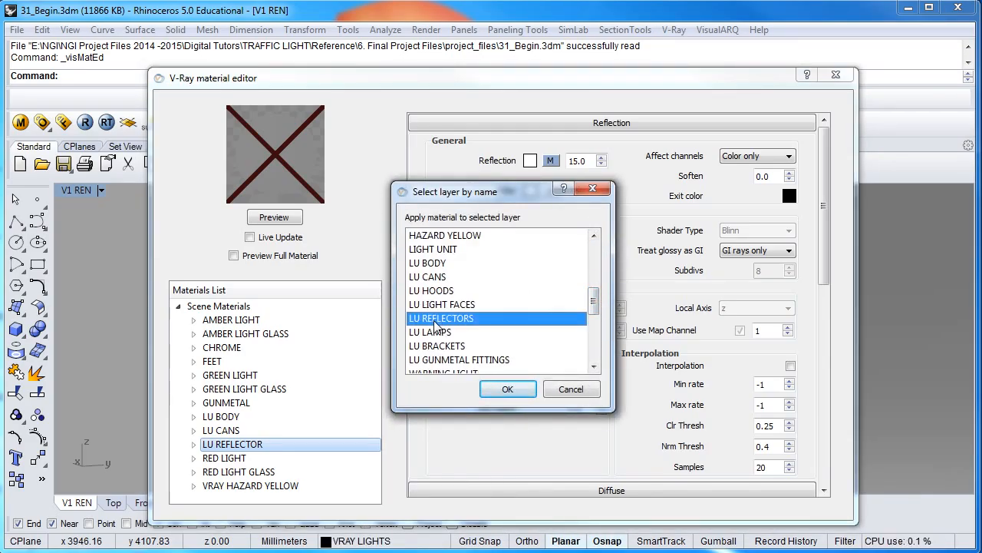
pyautogui.click(509, 390)
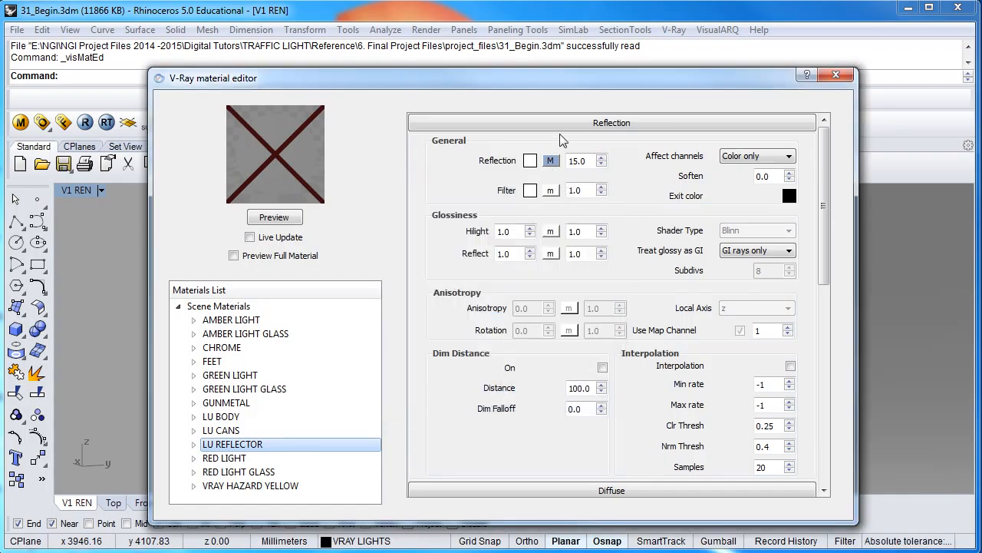
pyautogui.click(837, 77)
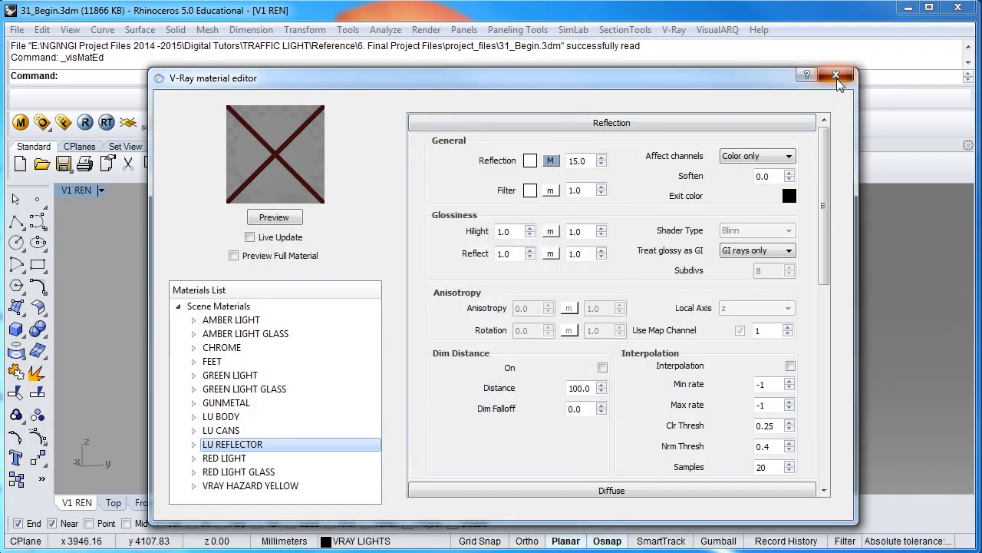
# Turn on the LU LIGHT FACES layer in the Layers panel
pyautogui.click(326, 542)
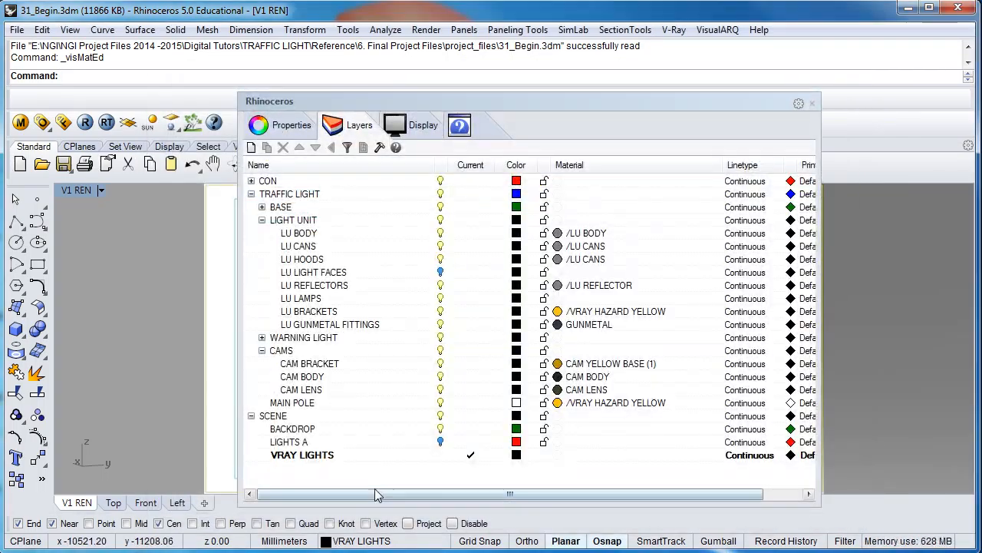
pyautogui.click(441, 273)
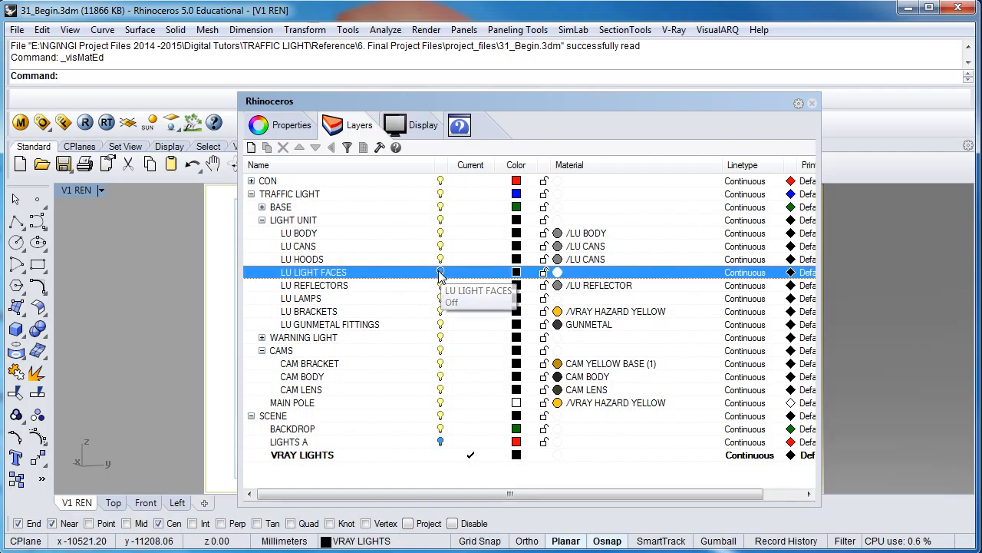
pyautogui.click(813, 105)
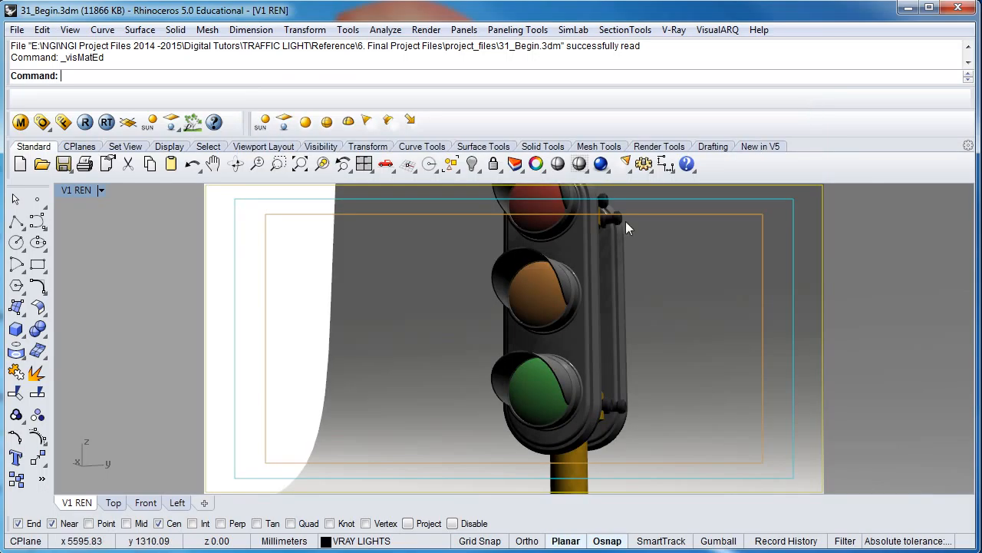
pyautogui.click(529, 373)
pyautogui.click(539, 288)
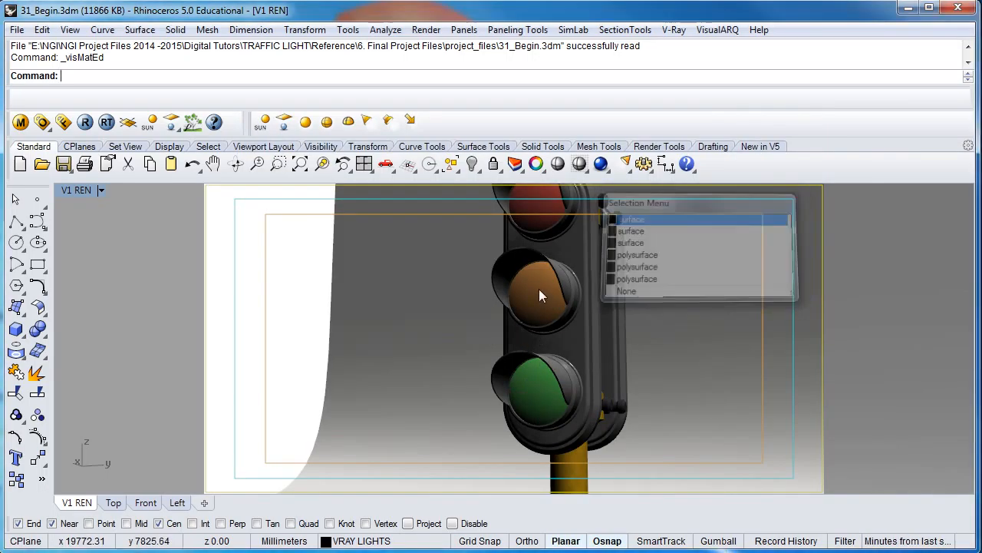
pyautogui.click(537, 204)
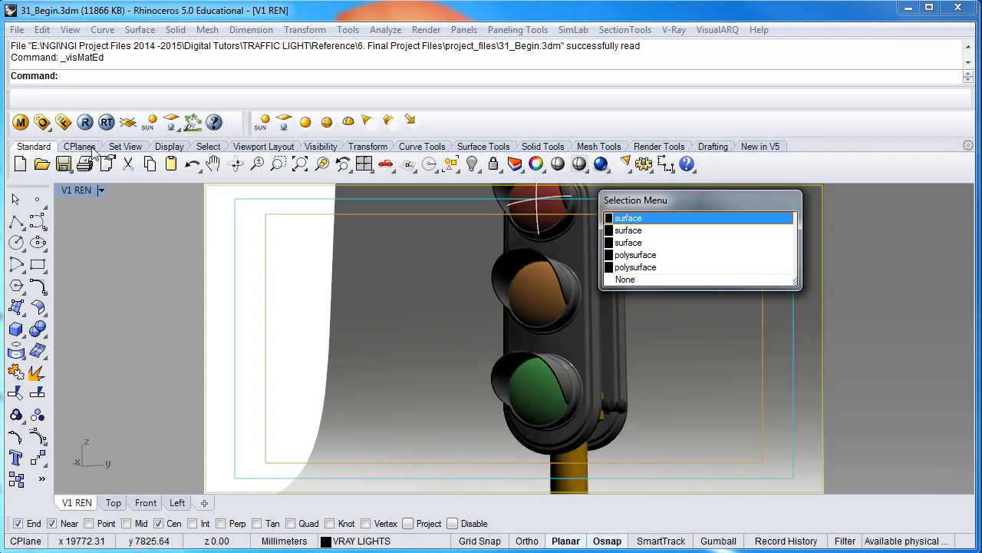
# Open the V-Ray material editor and duplicate the GREEN LIGHT material
pyautogui.click(23, 129)
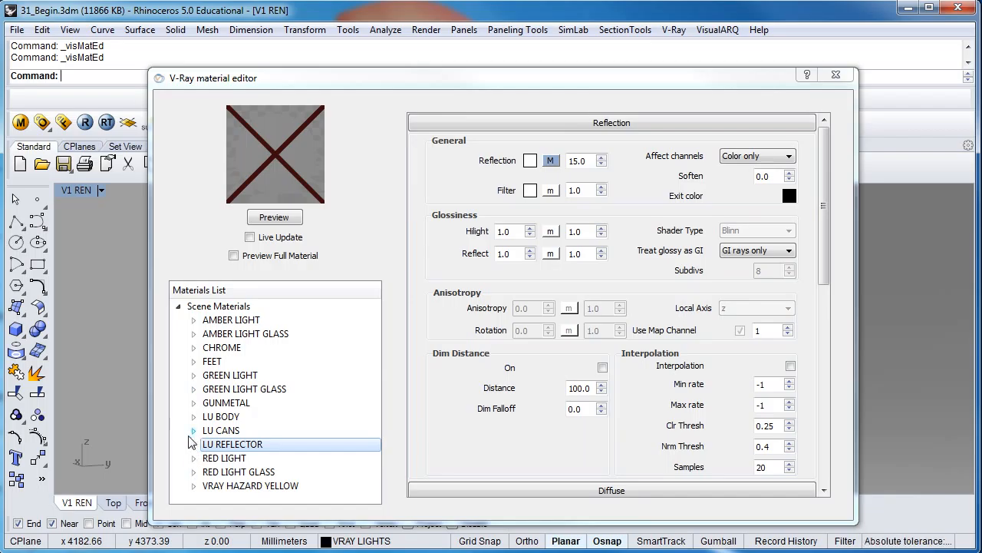
pyautogui.click(221, 379)
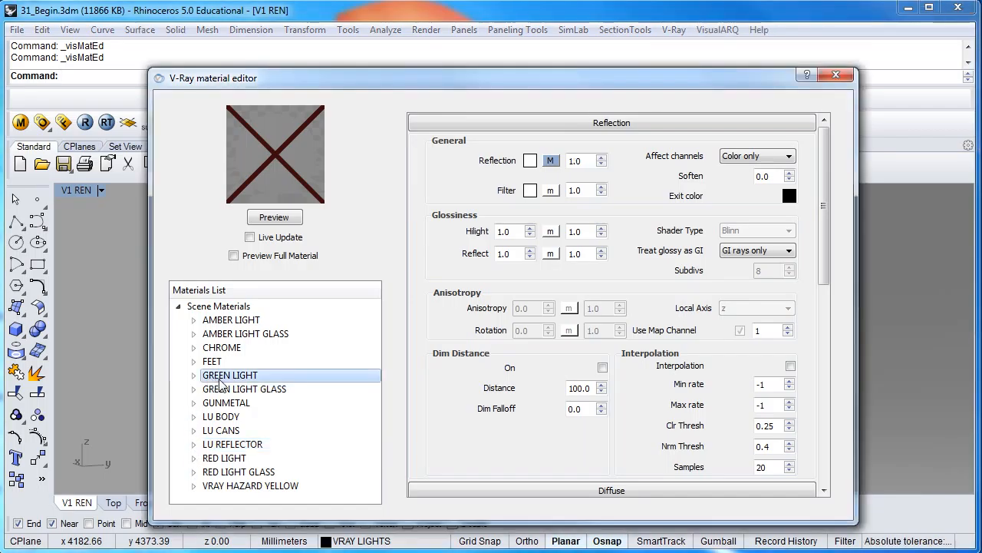
pyautogui.rightClick(234, 378)
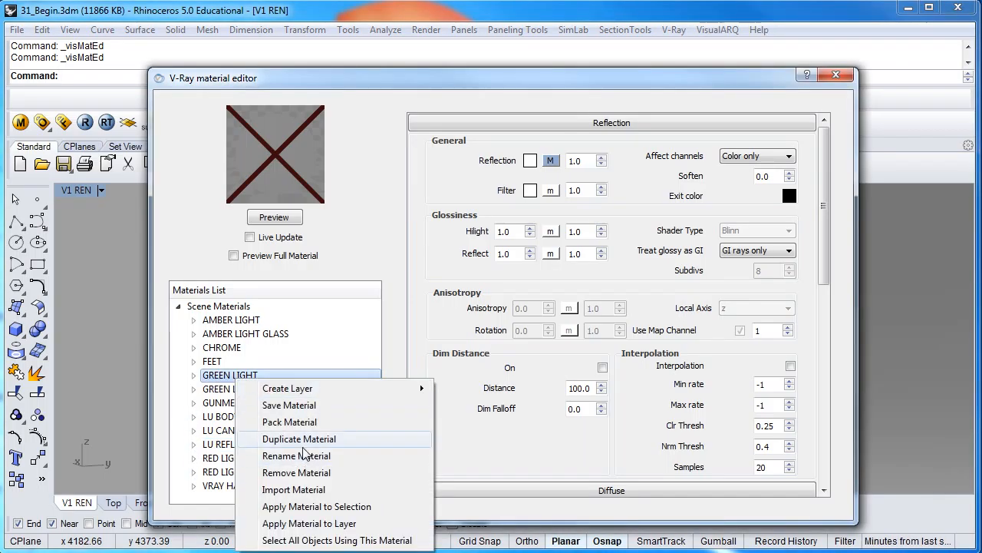
pyautogui.click(303, 439)
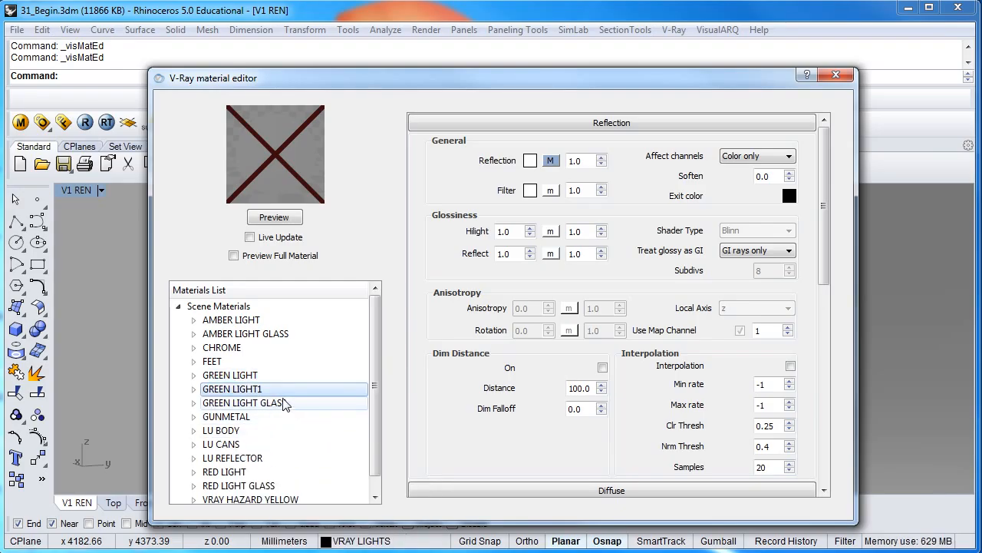
# Rename the duplicated material to GREEN LIGHT GLOW
pyautogui.rightClick(287, 397)
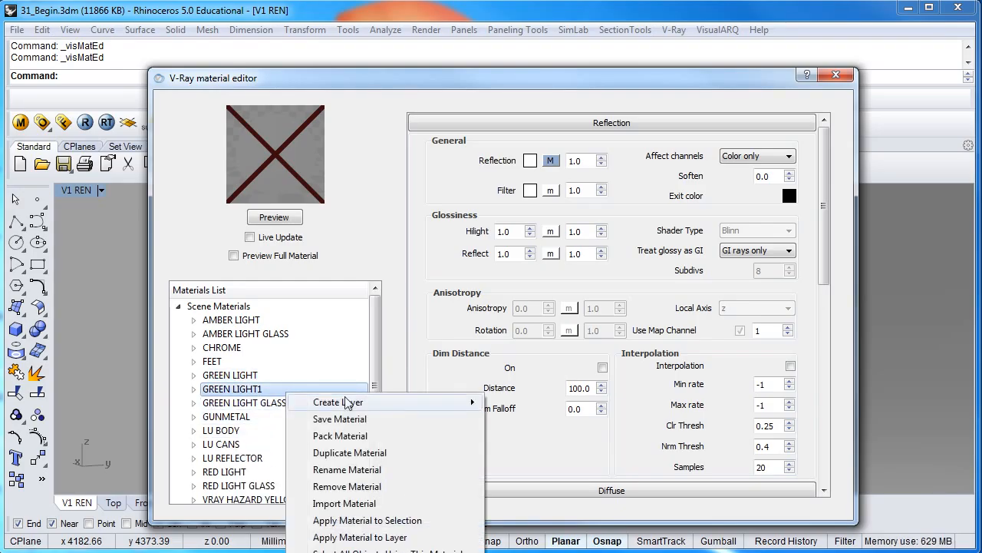
pyautogui.click(364, 470)
pyautogui.click(503, 304)
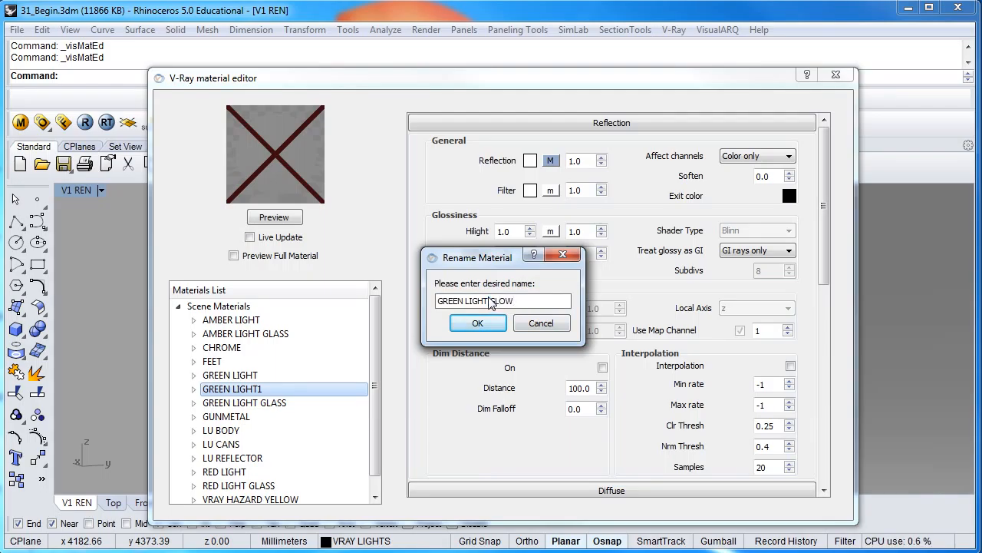
pyautogui.click(477, 323)
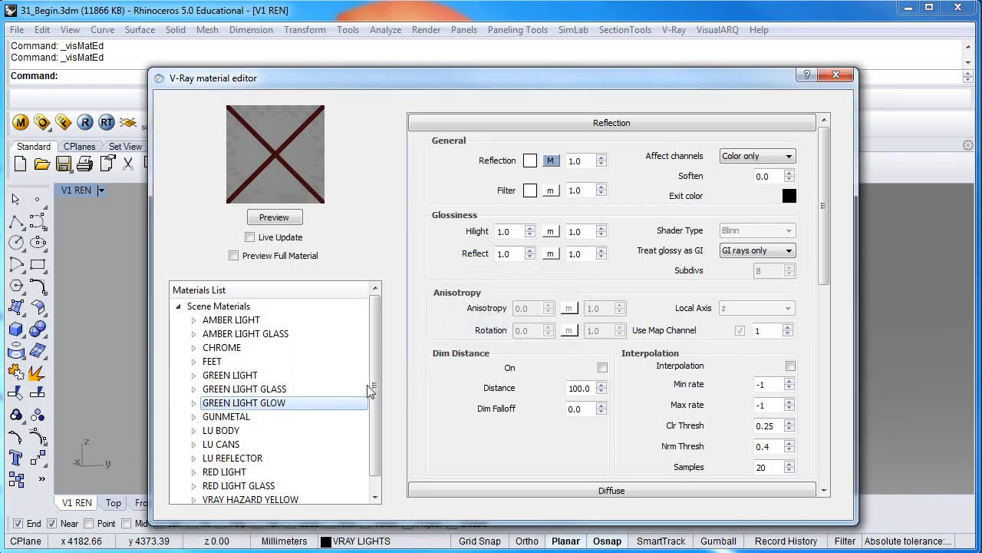
# Add an Emissive layer to the GREEN LIGHT GLOW material and render its preview
pyautogui.rightClick(306, 405)
pyautogui.moveTo(380, 418)
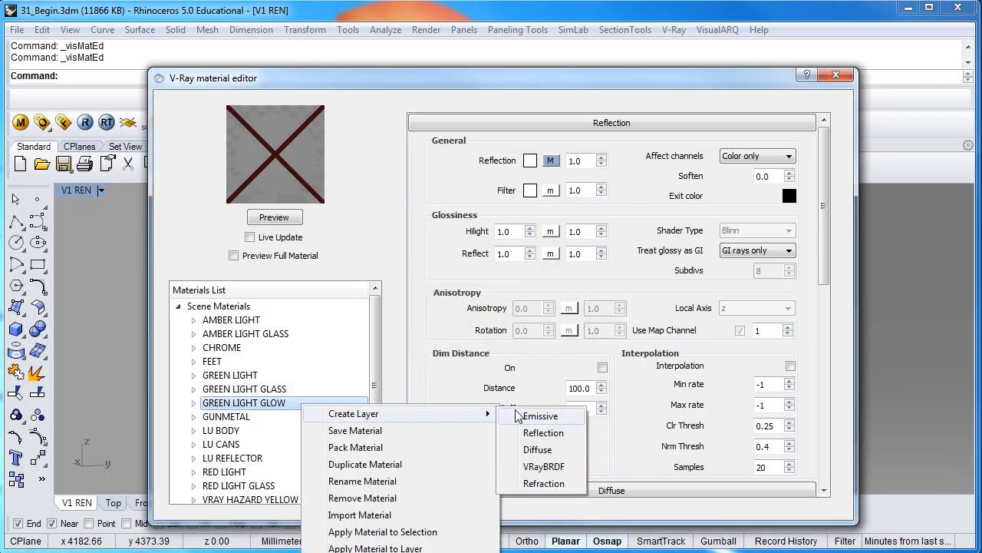
pyautogui.click(541, 416)
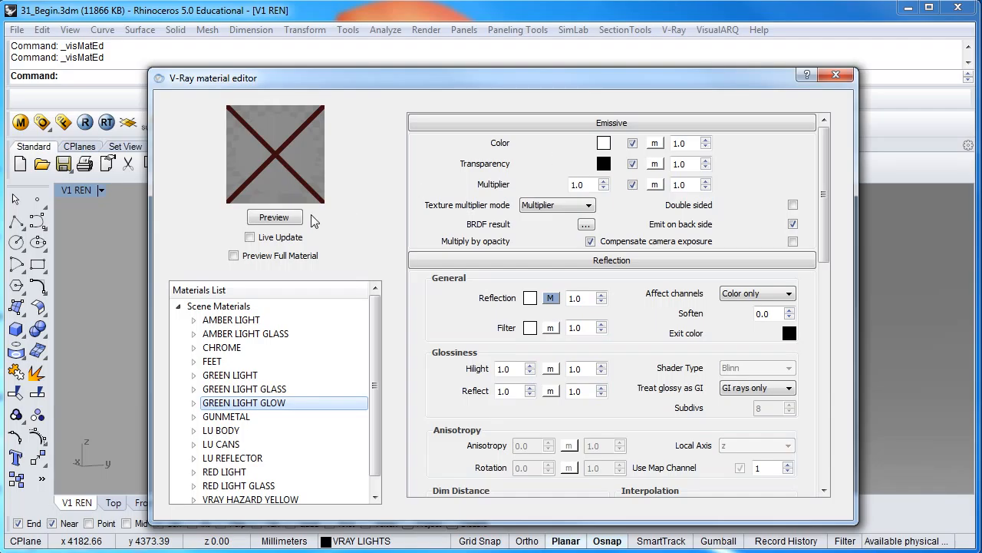
pyautogui.click(276, 218)
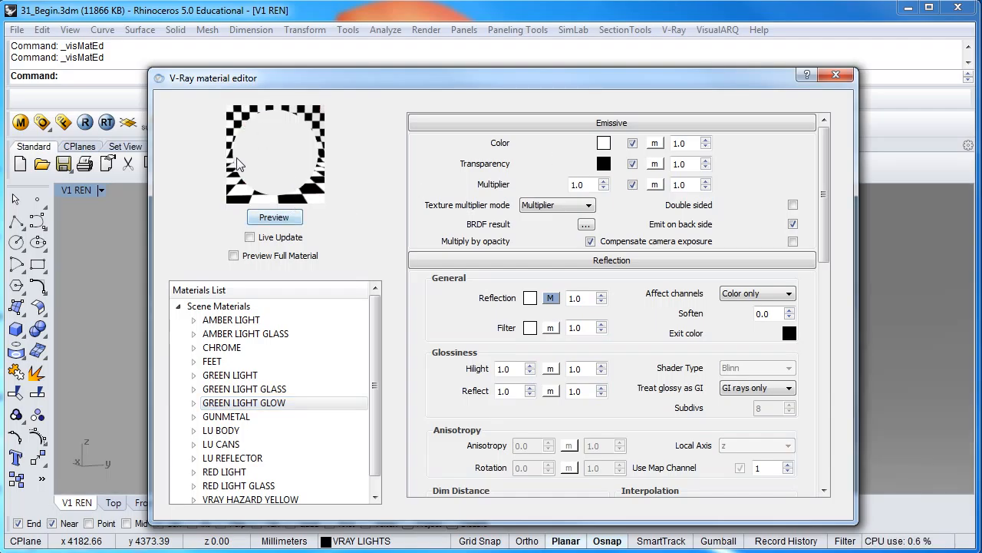
# Set the emissive color to a green of R 5, G 225, B 5 and refresh the preview
pyautogui.click(609, 145)
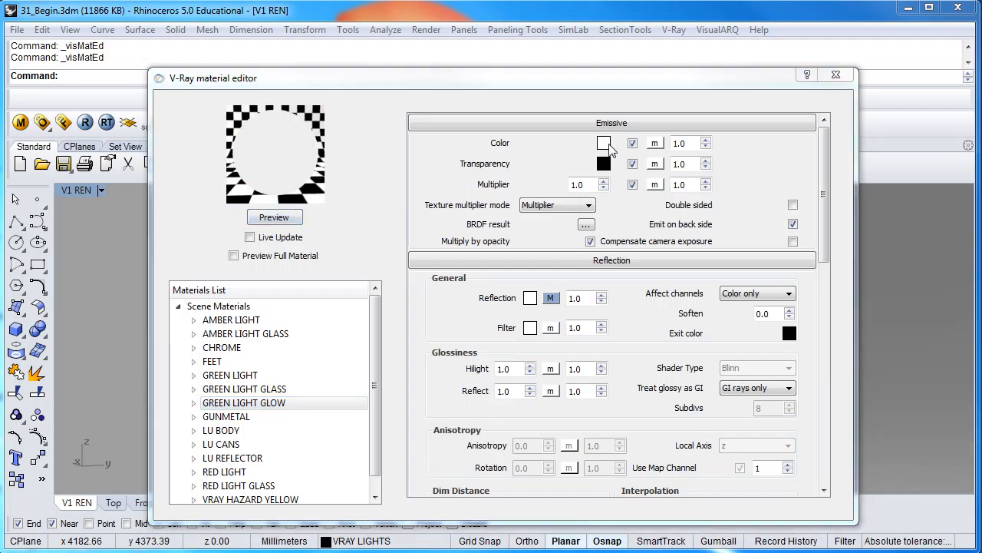
pyautogui.click(384, 315)
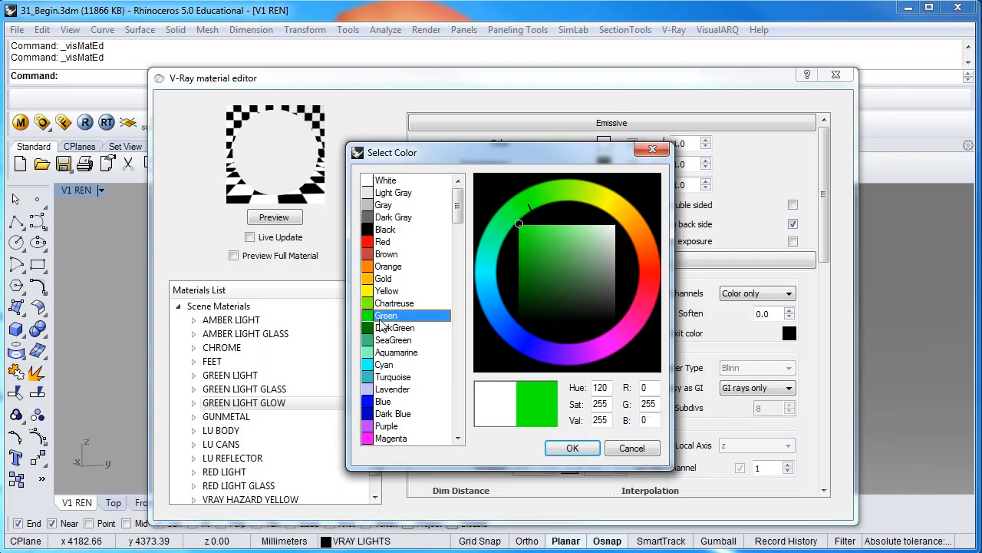
pyautogui.moveTo(518, 224); pyautogui.dragTo(521, 235)
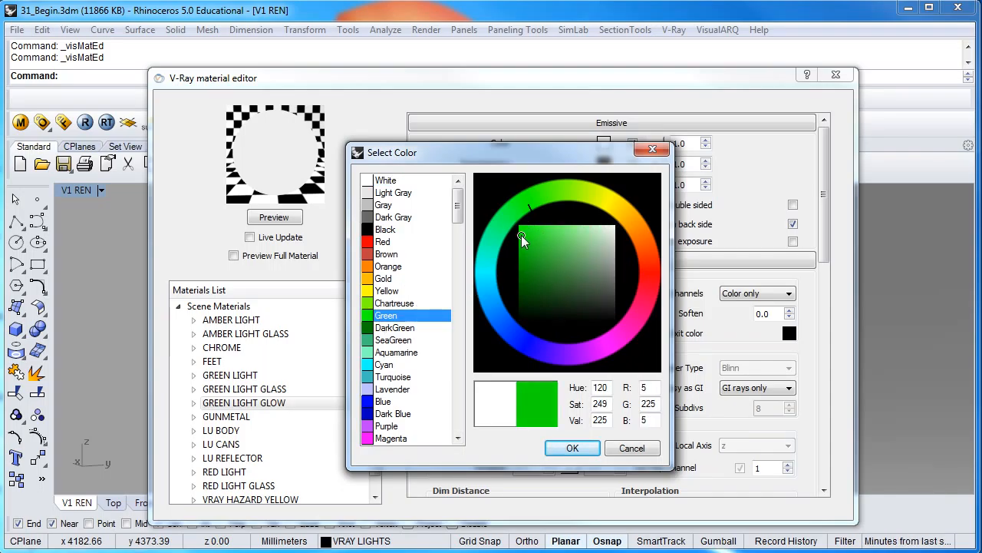
pyautogui.click(572, 447)
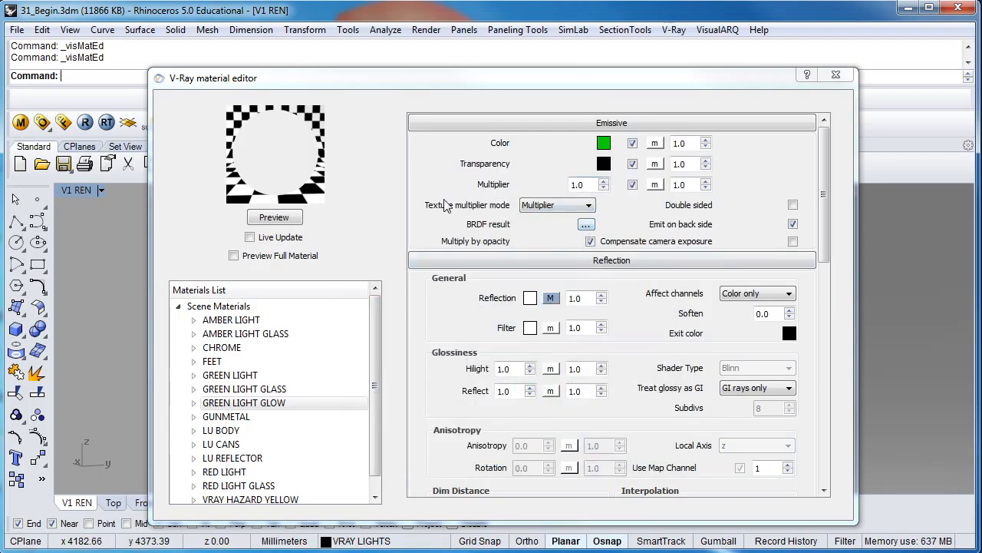
pyautogui.click(276, 219)
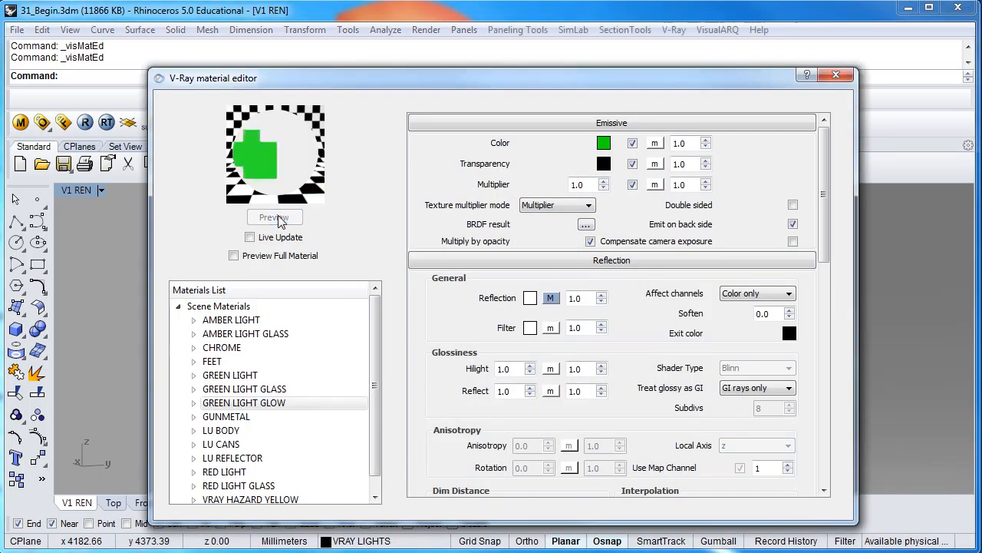
# Set the emissive multiplier to 25 and refresh the material preview
pyautogui.moveTo(584, 186); pyautogui.dragTo(565, 190)
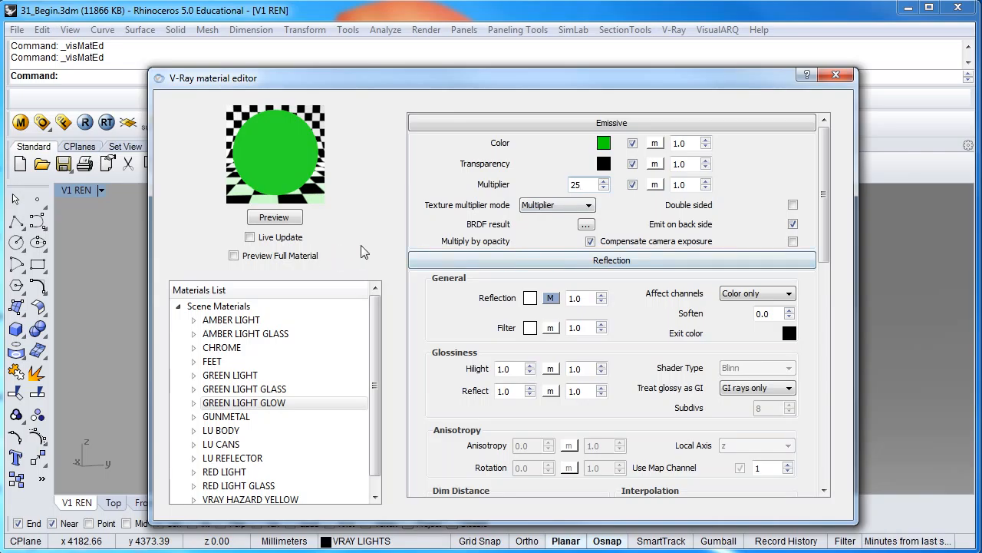
pyautogui.click(274, 218)
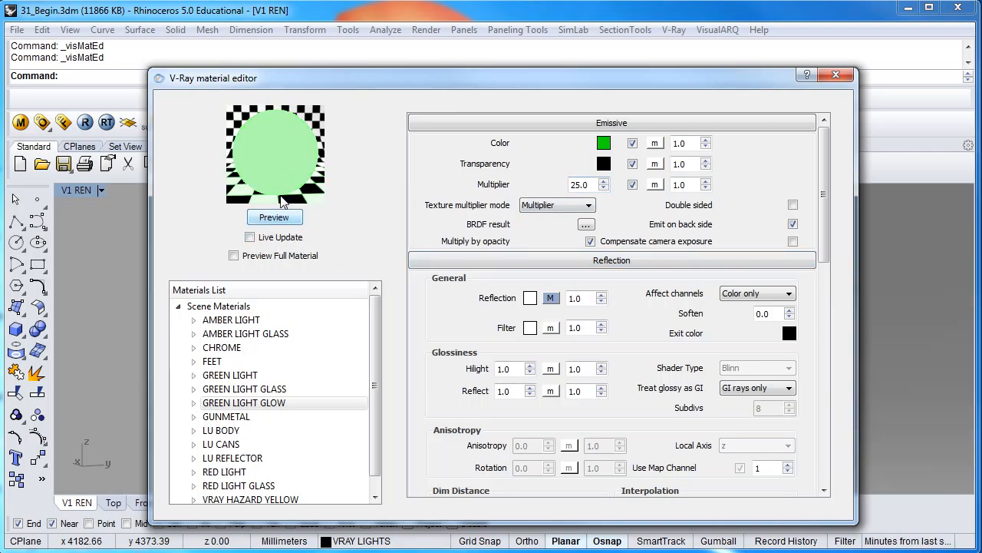
# Select the outer lens surface of the green light in the viewport and hide it
pyautogui.moveTo(491, 79); pyautogui.dragTo(981, 90)
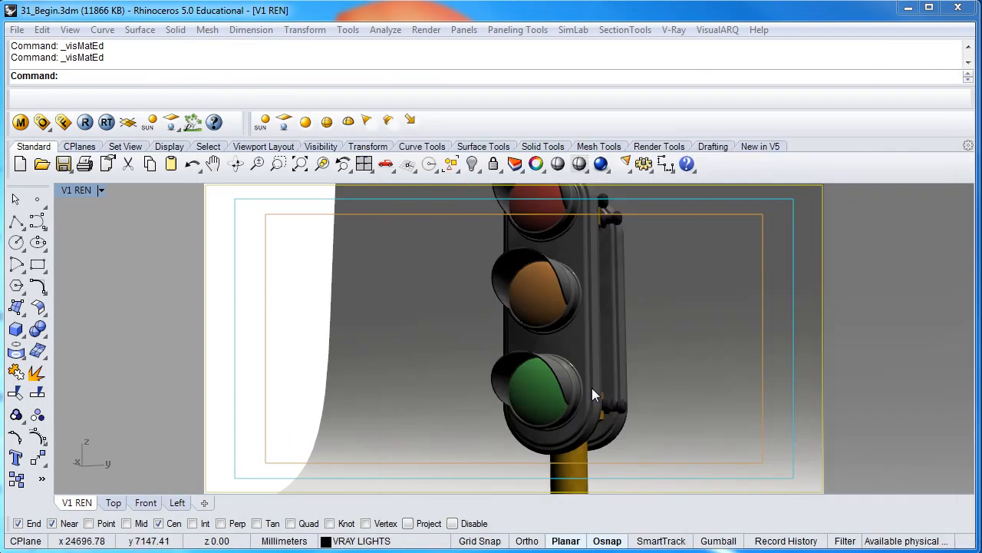
pyautogui.click(539, 388)
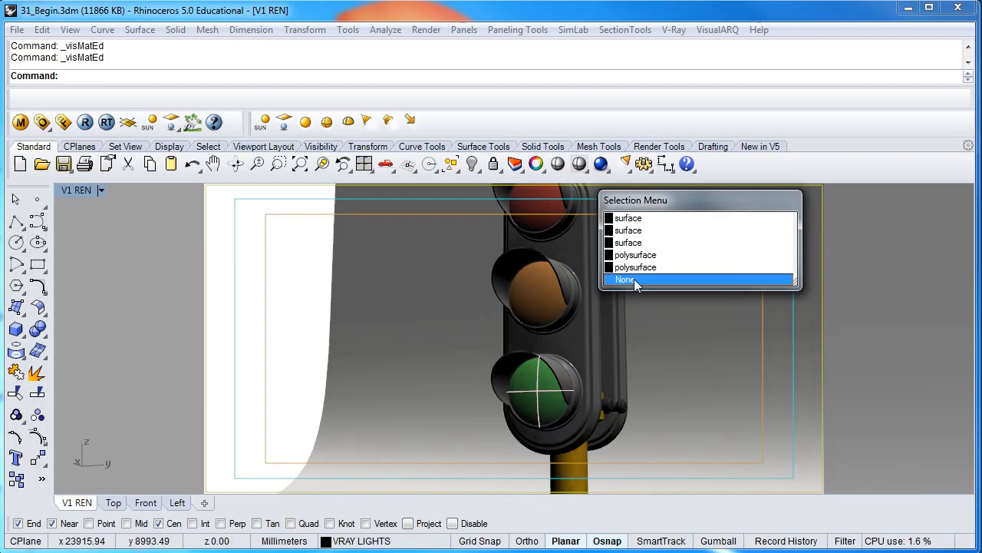
pyautogui.click(633, 218)
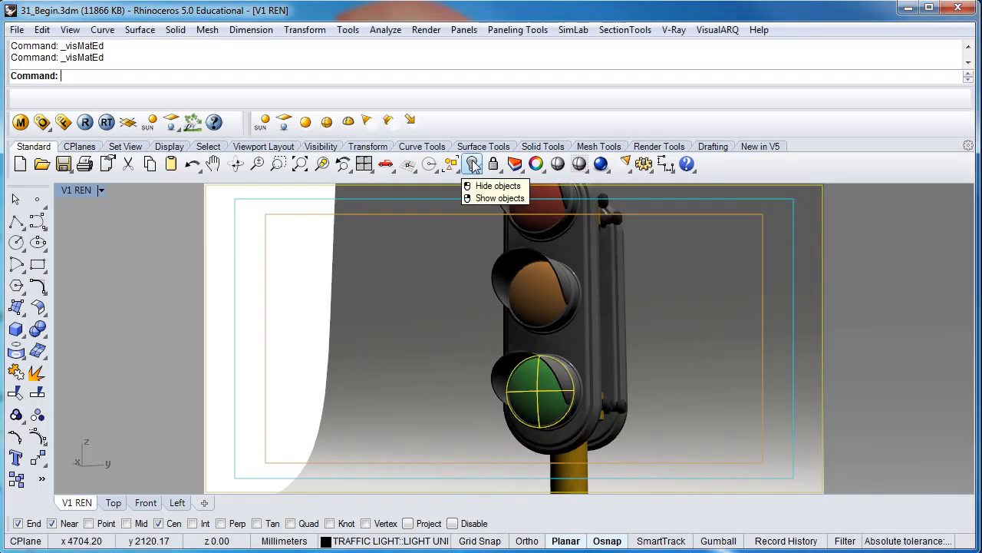
pyautogui.click(473, 164)
# Select the inner green light face and apply the GREEN LIGHT GLOW material to it
pyautogui.click(535, 393)
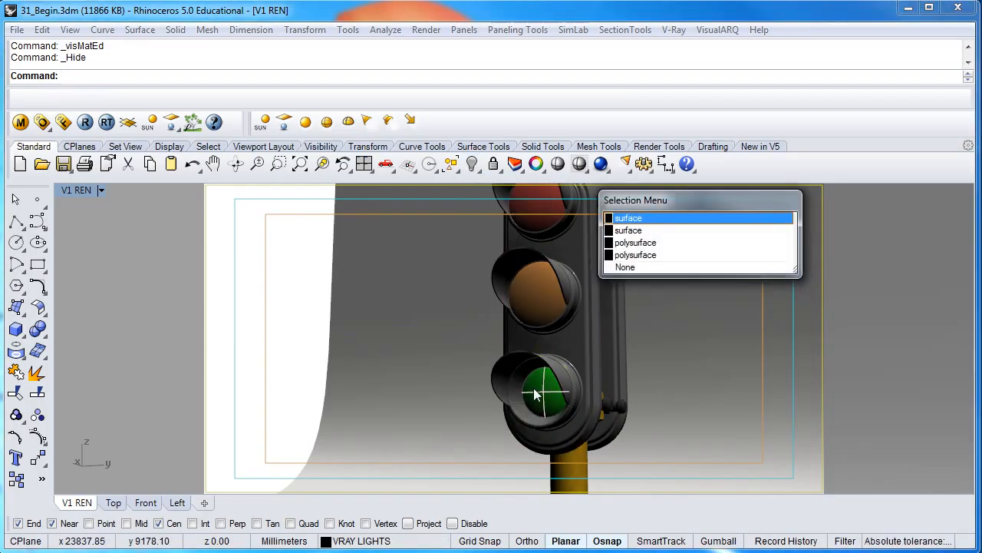
pyautogui.click(648, 218)
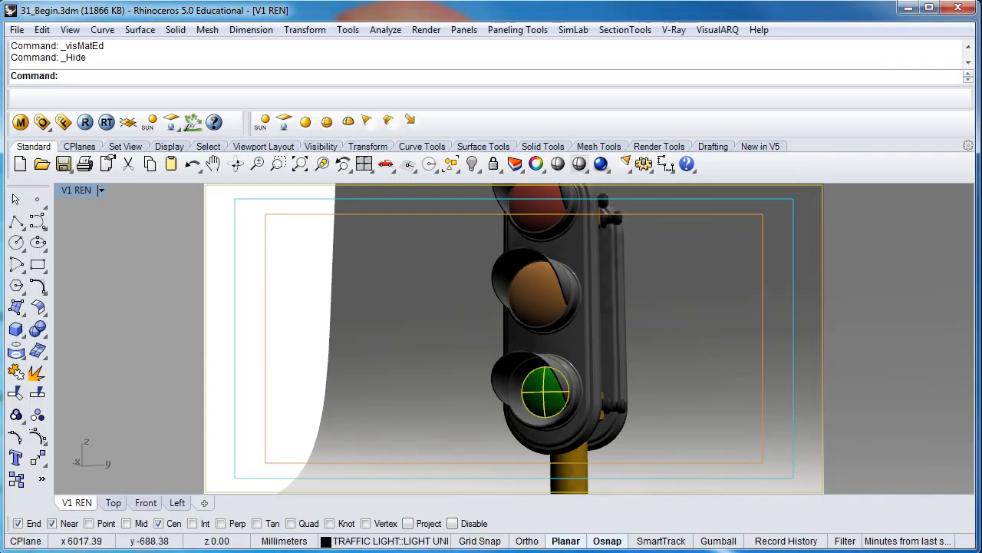
pyautogui.moveTo(981, 123); pyautogui.dragTo(502, 83)
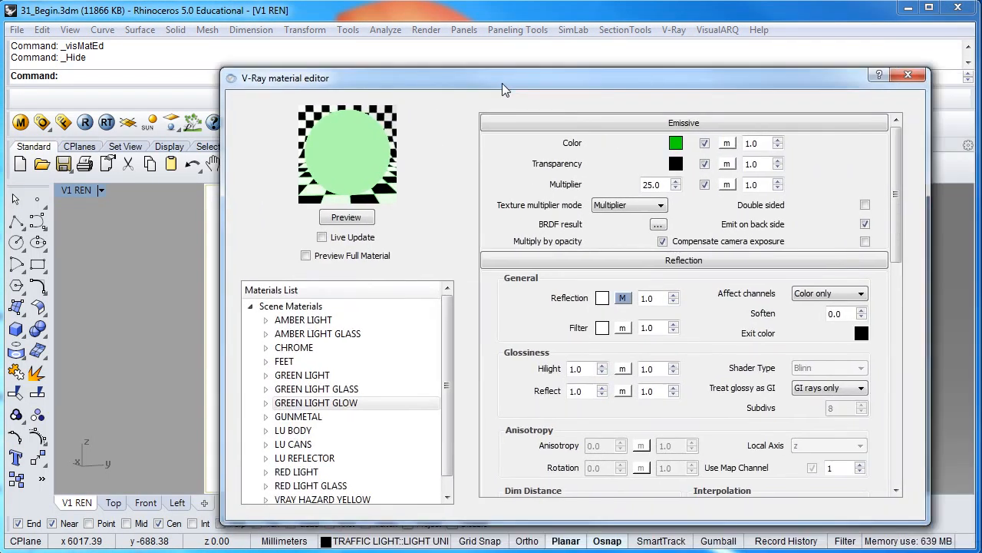
pyautogui.click(349, 402)
pyautogui.rightClick(354, 403)
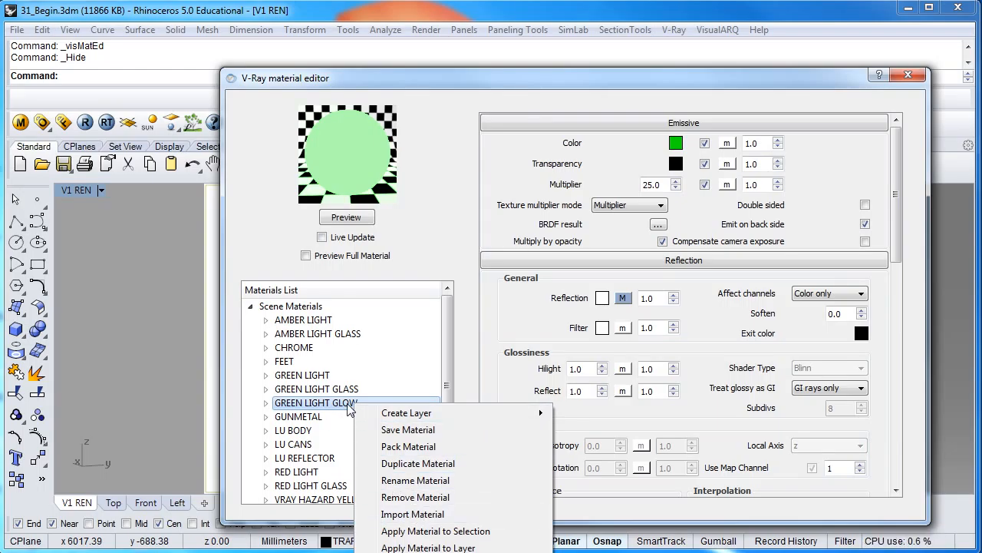
pyautogui.moveTo(433, 409)
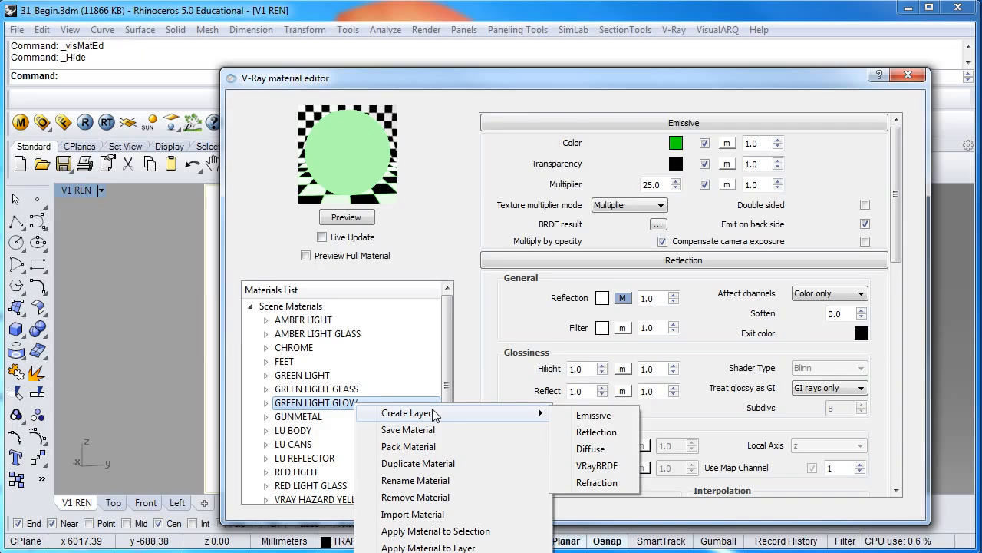
pyautogui.click(344, 406)
pyautogui.rightClick(344, 406)
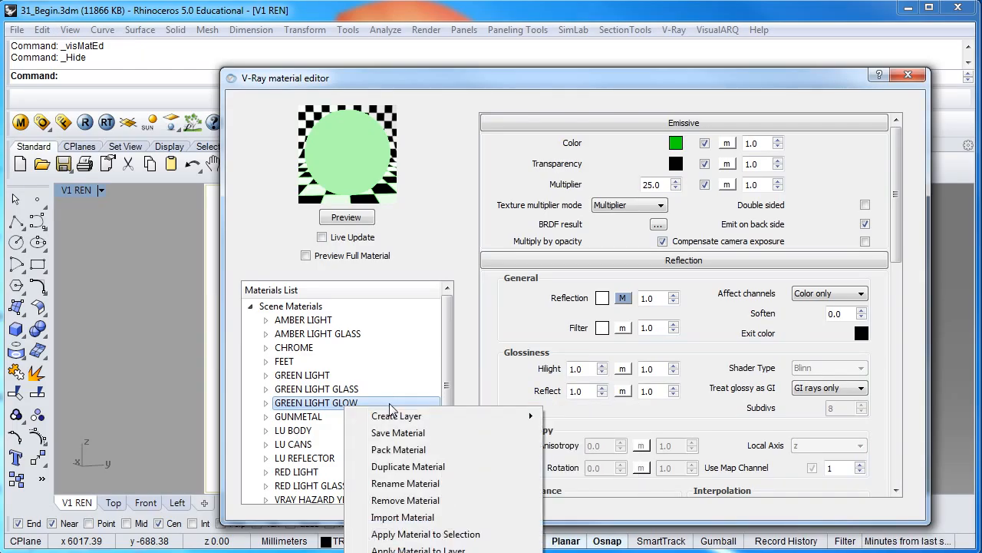
pyautogui.click(407, 534)
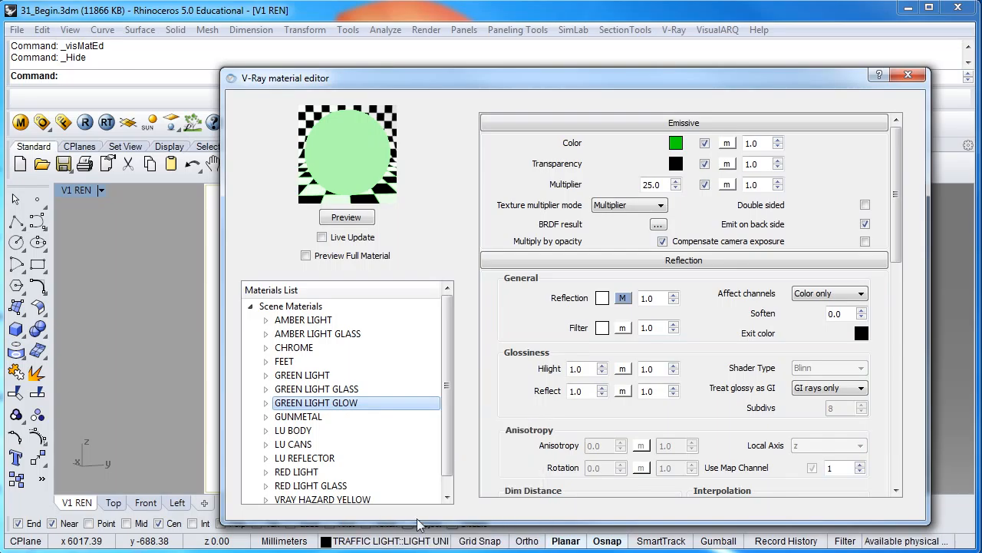
# Close the material editor and render window, deselect, and show the hidden lens surfaces again
pyautogui.click(908, 75)
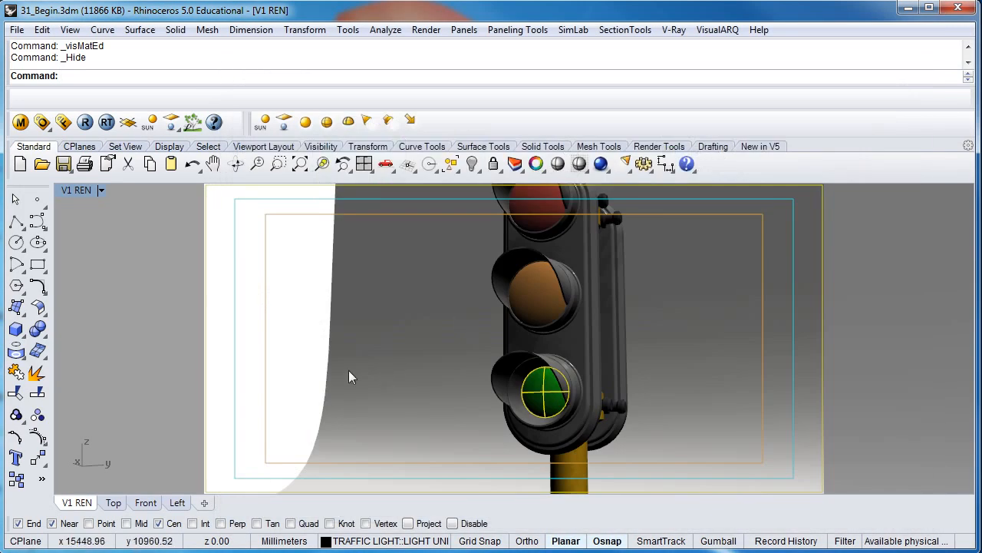
pyautogui.press('Escape')
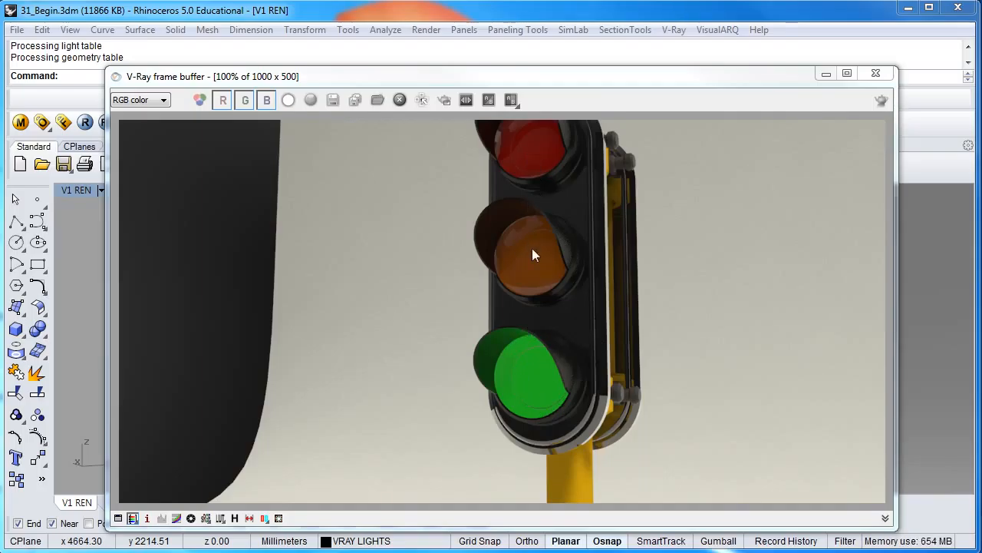
pyautogui.click(875, 74)
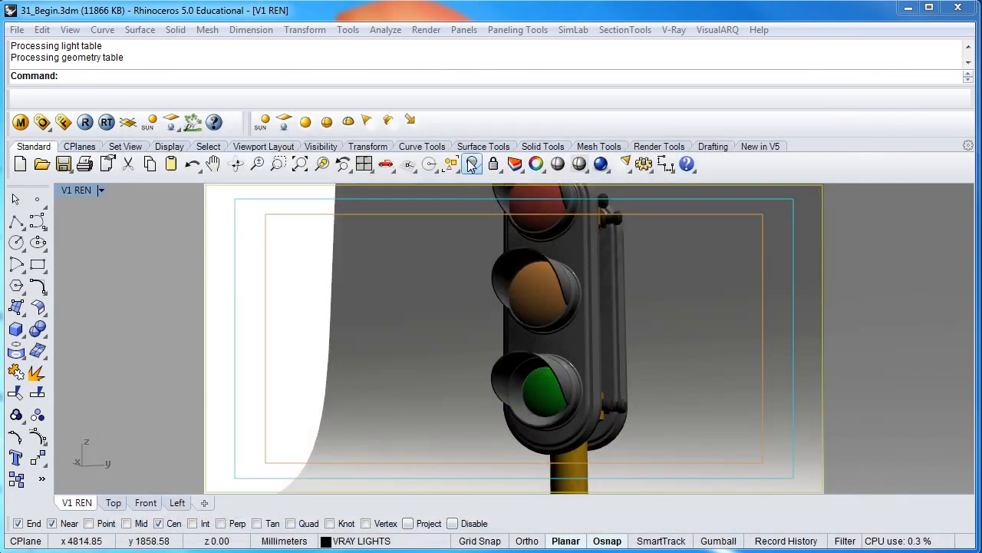
pyautogui.rightClick(472, 164)
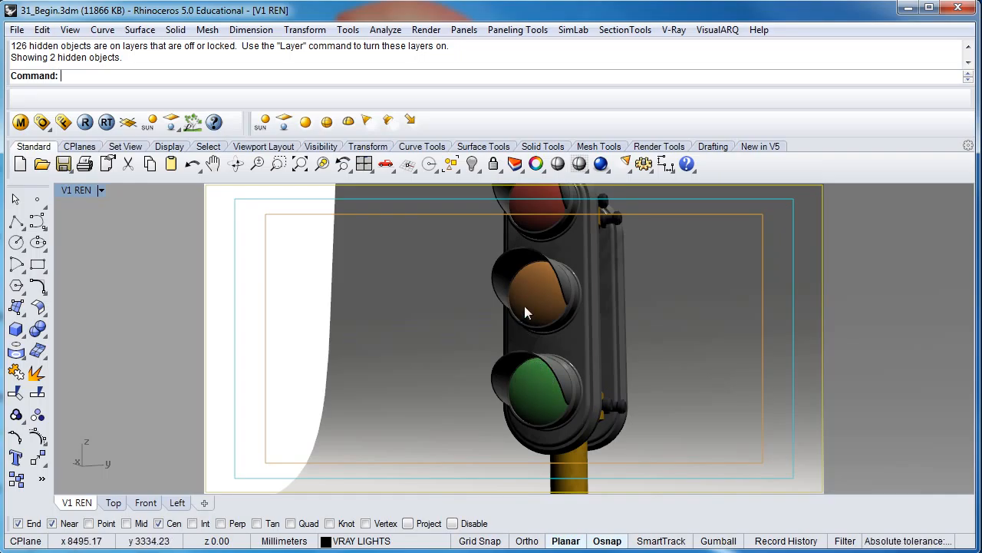
# Select the small spherical surface between the red and amber lights
pyautogui.keyDown('shift'); pyautogui.moveTo(519, 283); pyautogui.dragTo(543, 312, button='right'); pyautogui.keyUp('shift')
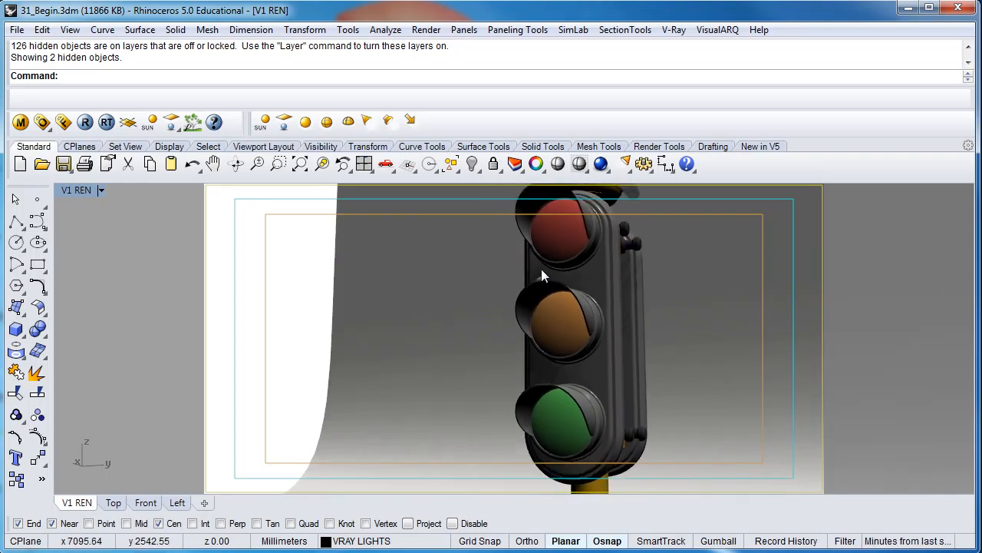
pyautogui.scroll(8, 553, 323)
pyautogui.scroll(-4, 530, 298)
pyautogui.click(523, 294)
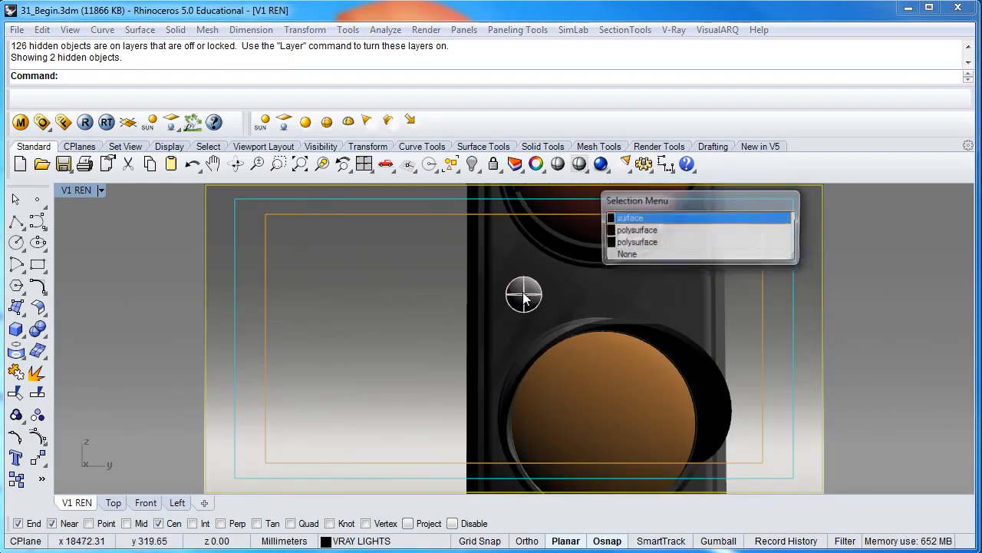
pyautogui.click(626, 221)
pyautogui.moveTo(570, 281); pyautogui.dragTo(464, 303, button='right')
pyautogui.scroll(2, 469, 299)
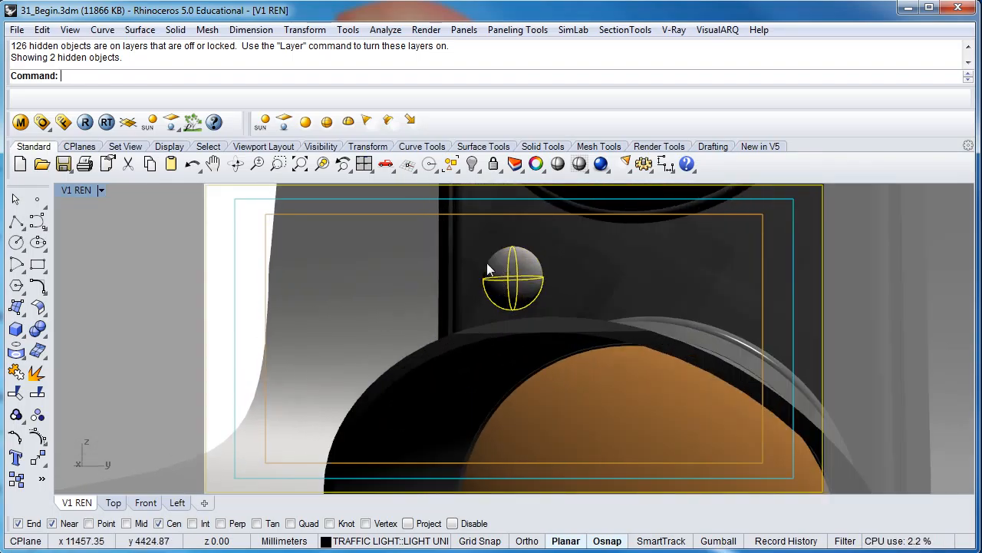
# Duplicate the GREEN LIGHT GLOW material in the V-Ray material editor
pyautogui.click(20, 122)
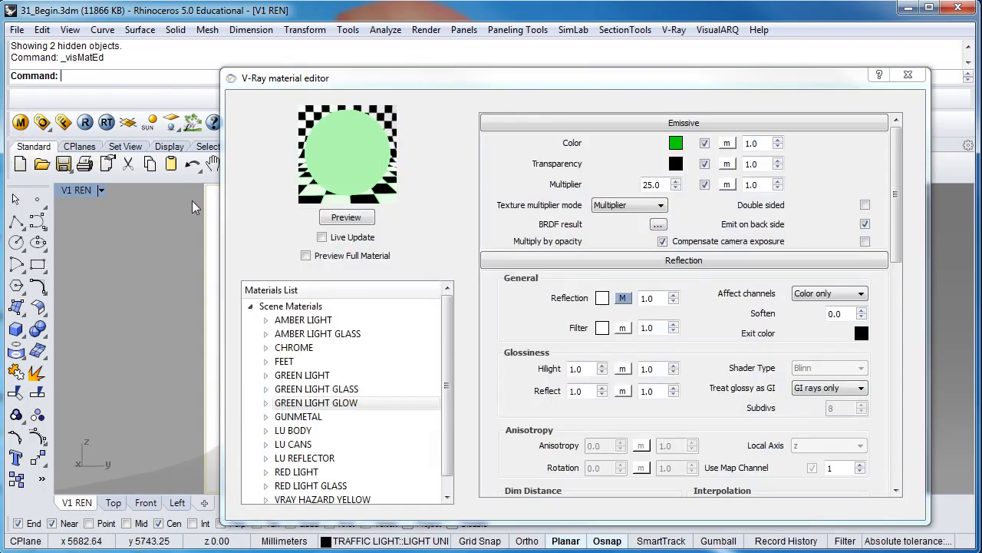
pyautogui.rightClick(325, 407)
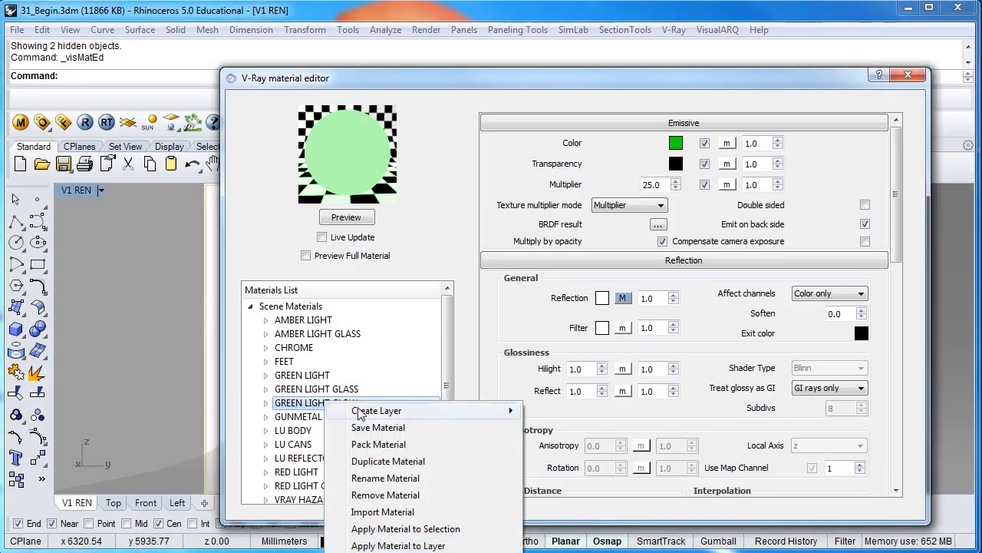
pyautogui.click(403, 462)
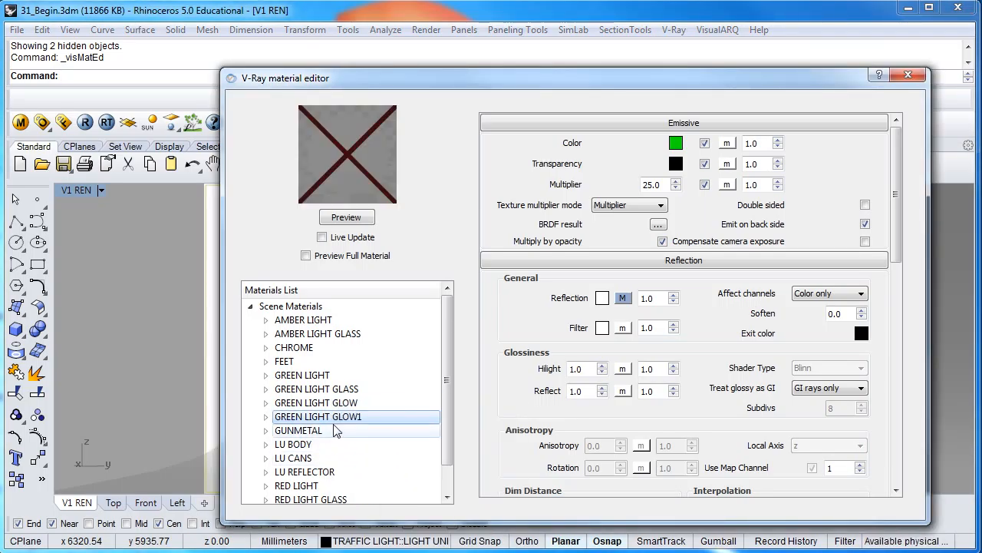
# Rename the duplicated material to RED LIGHT GLOW
pyautogui.rightClick(338, 423)
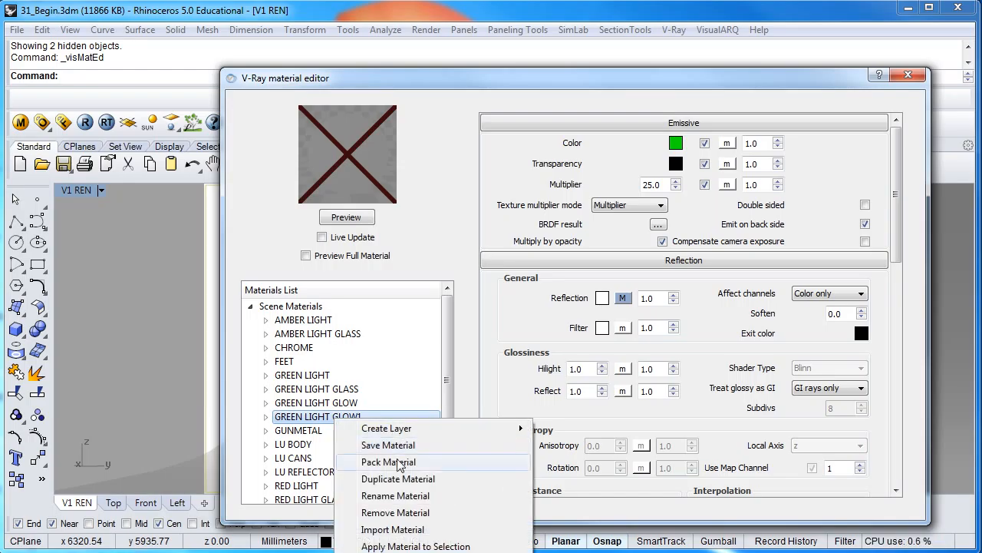
pyautogui.click(401, 495)
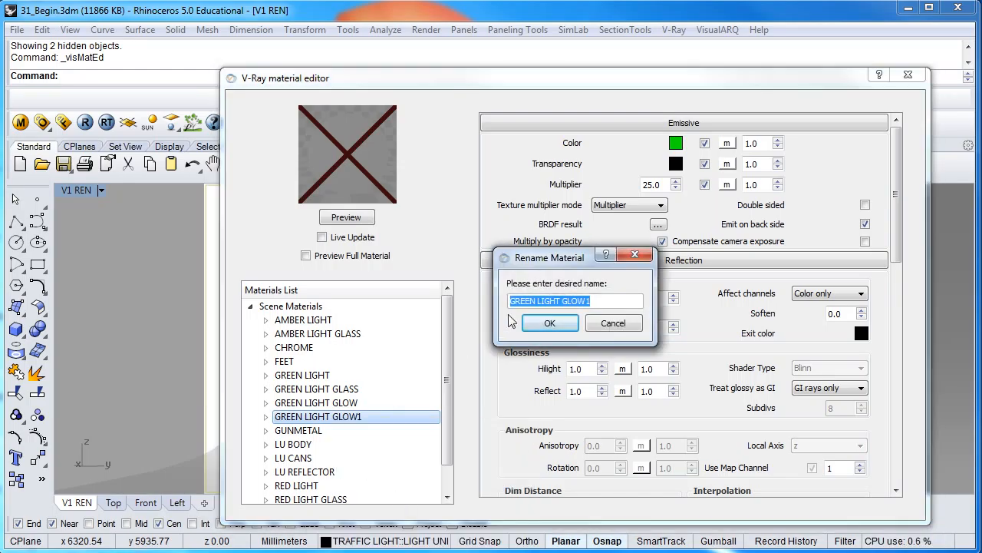
pyautogui.moveTo(537, 301); pyautogui.dragTo(486, 301)
pyautogui.write('RED')
pyautogui.click(587, 305)
pyautogui.press('BackSpace')
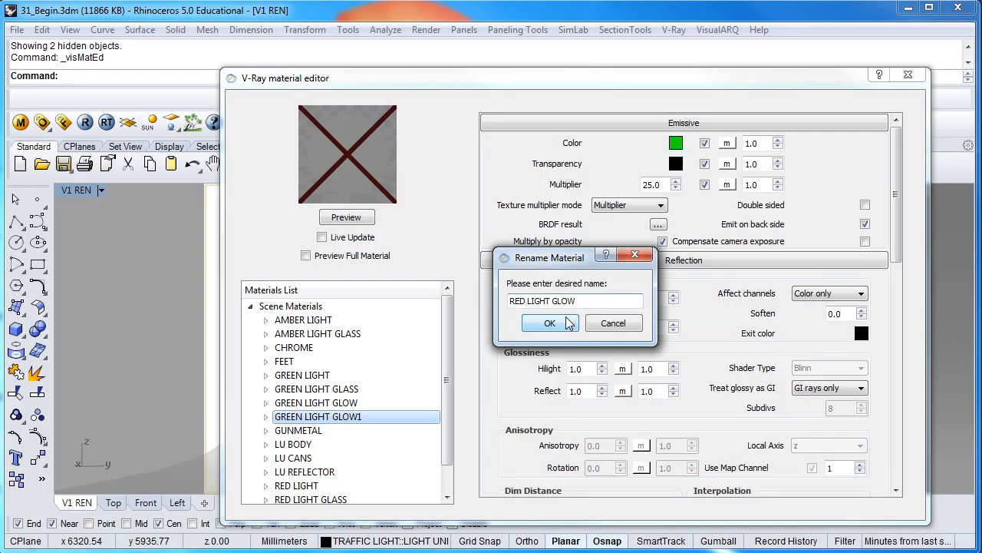
pyautogui.click(570, 323)
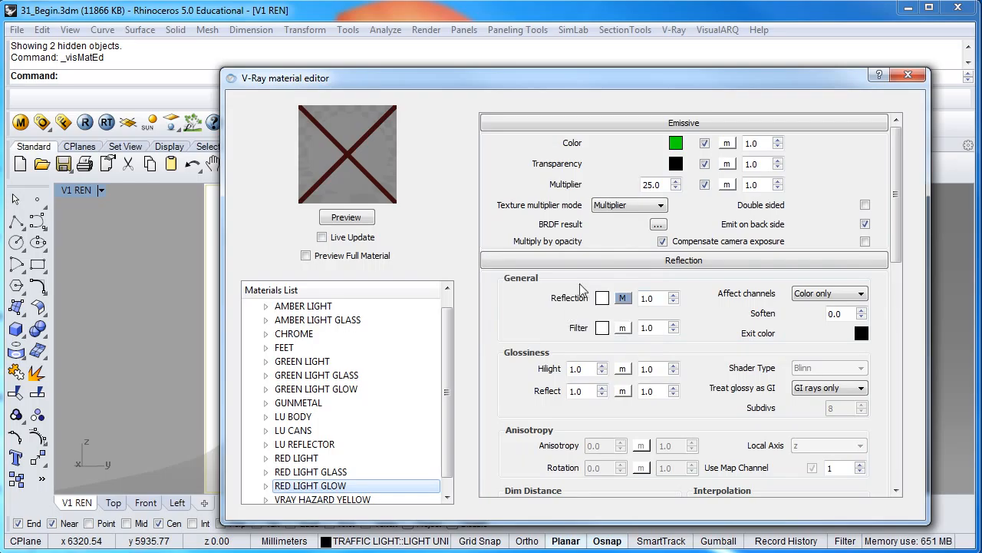
# Set the RED LIGHT GLOW emissive color to Red
pyautogui.click(675, 144)
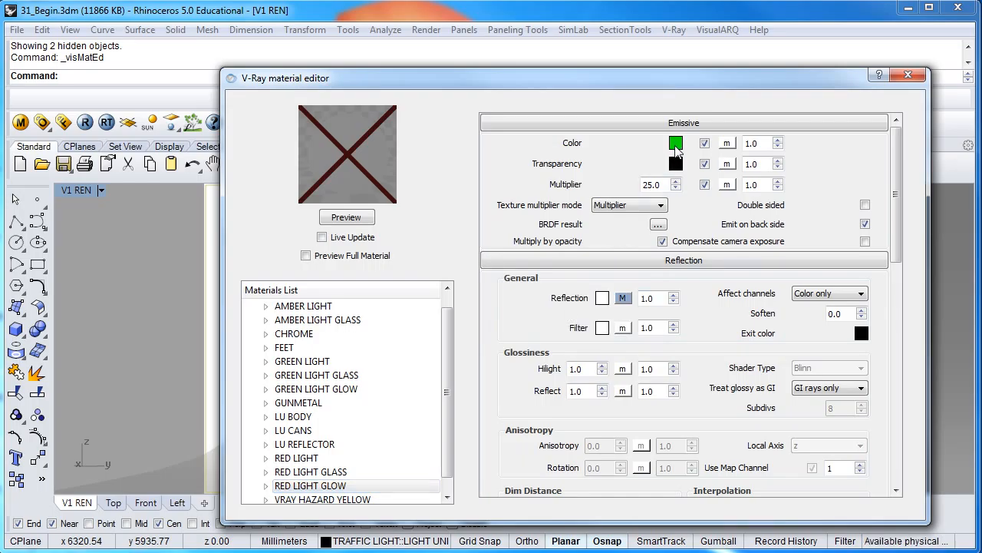
pyautogui.click(381, 242)
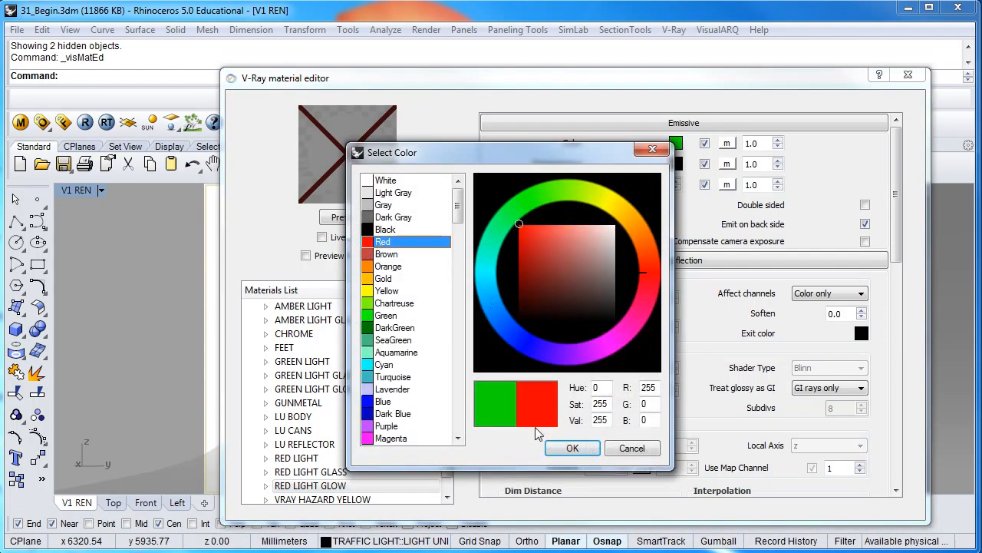
pyautogui.click(571, 450)
# Set the material's diffuse color to Red
pyautogui.moveTo(898, 191); pyautogui.dragTo(904, 309)
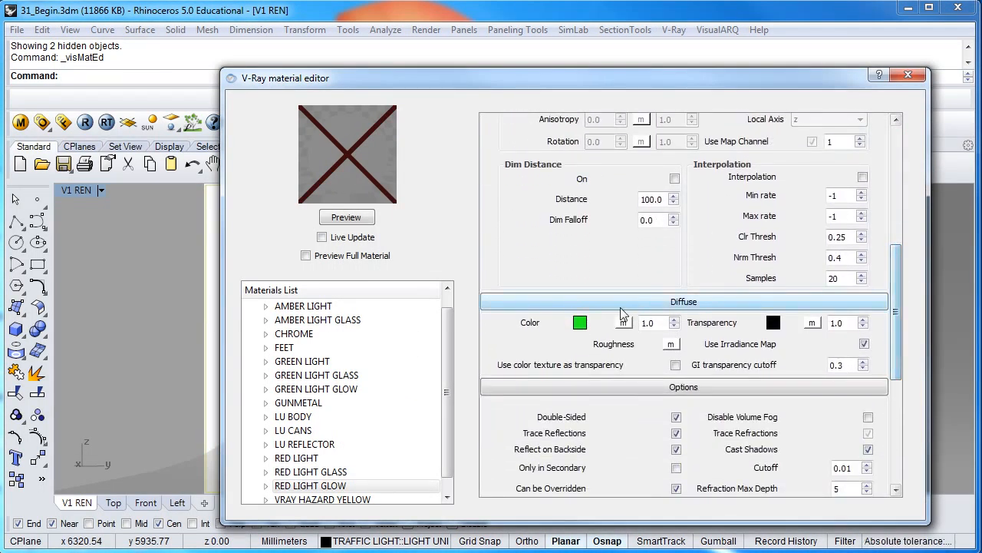
pyautogui.click(581, 323)
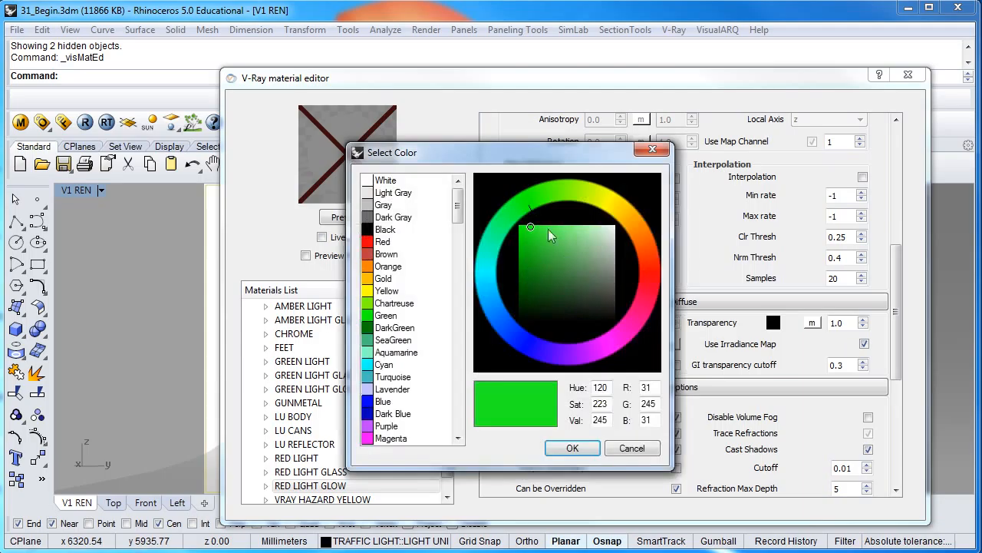
pyautogui.click(387, 242)
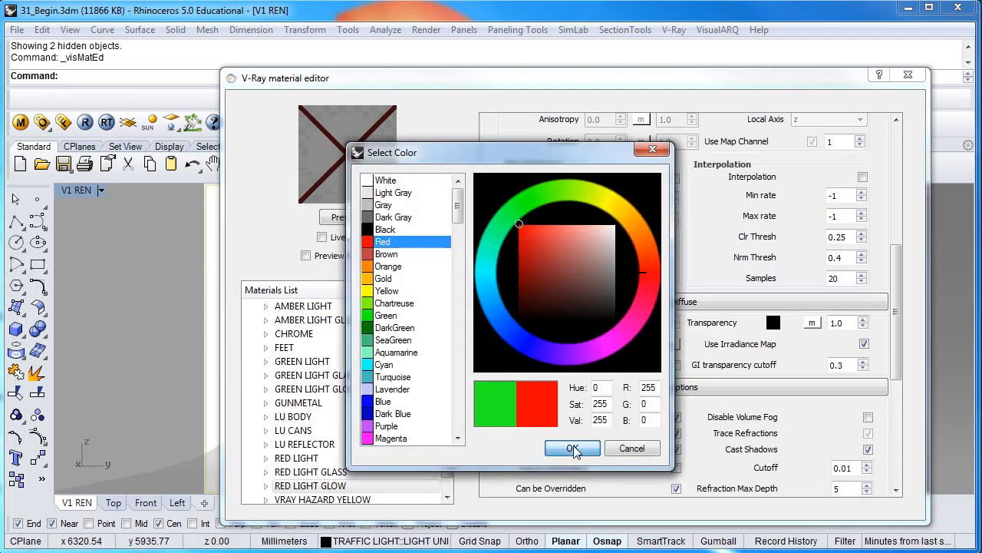
pyautogui.click(573, 447)
# Set the emissive multiplier to 50 and render the material preview
pyautogui.moveTo(889, 310); pyautogui.dragTo(904, 192)
pyautogui.moveTo(660, 187); pyautogui.dragTo(634, 187)
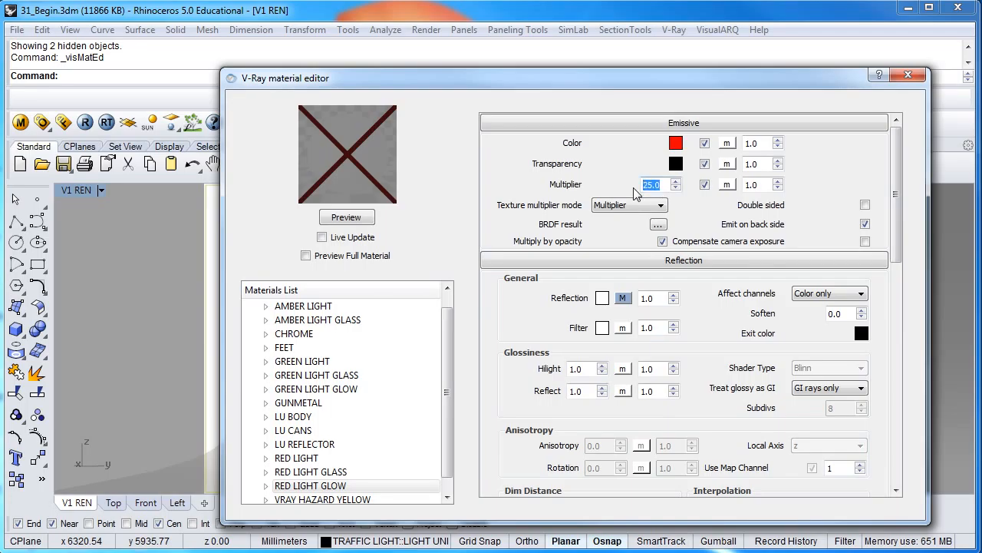
pyautogui.write('5')
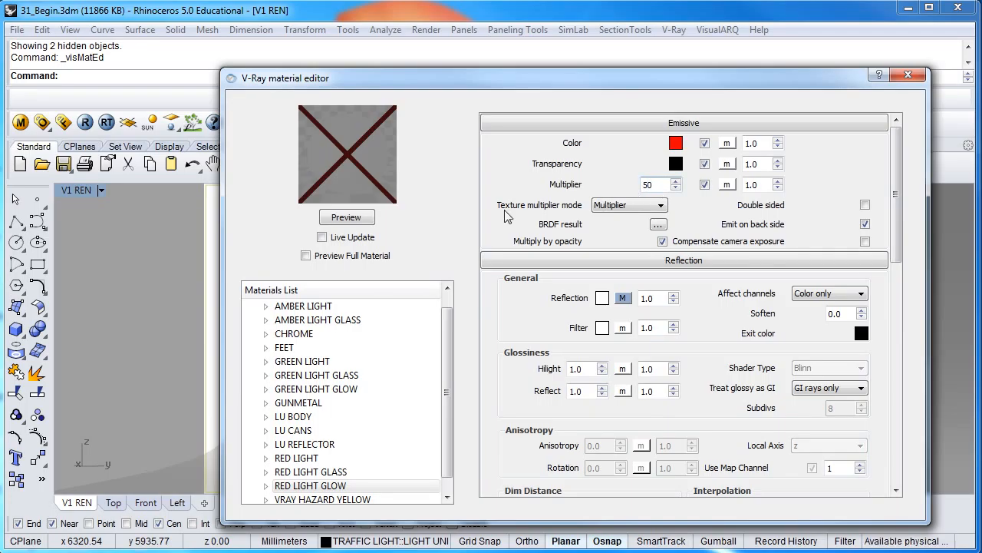
pyautogui.click(367, 221)
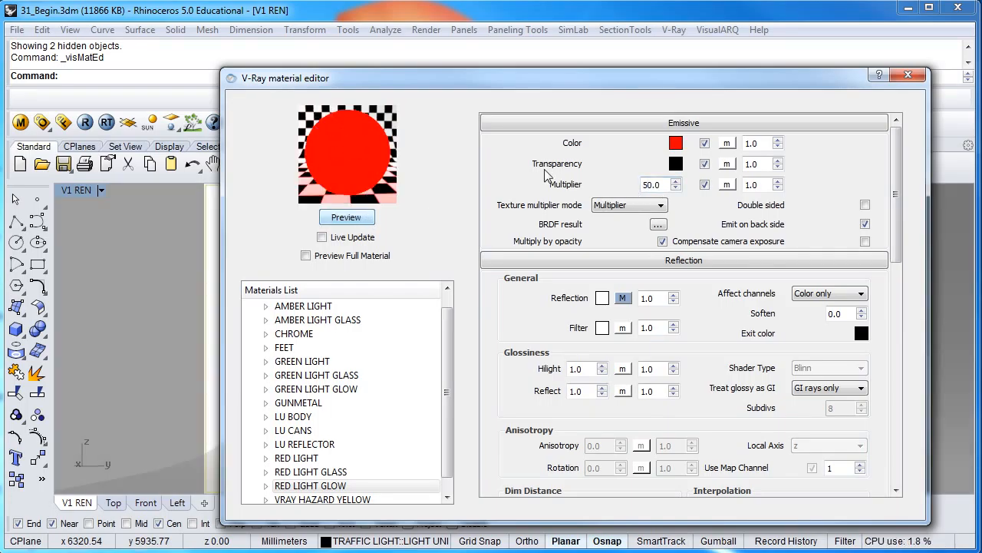
# Apply the RED LIGHT GLOW material to the selected surface
pyautogui.moveTo(639, 80); pyautogui.dragTo(981, 65)
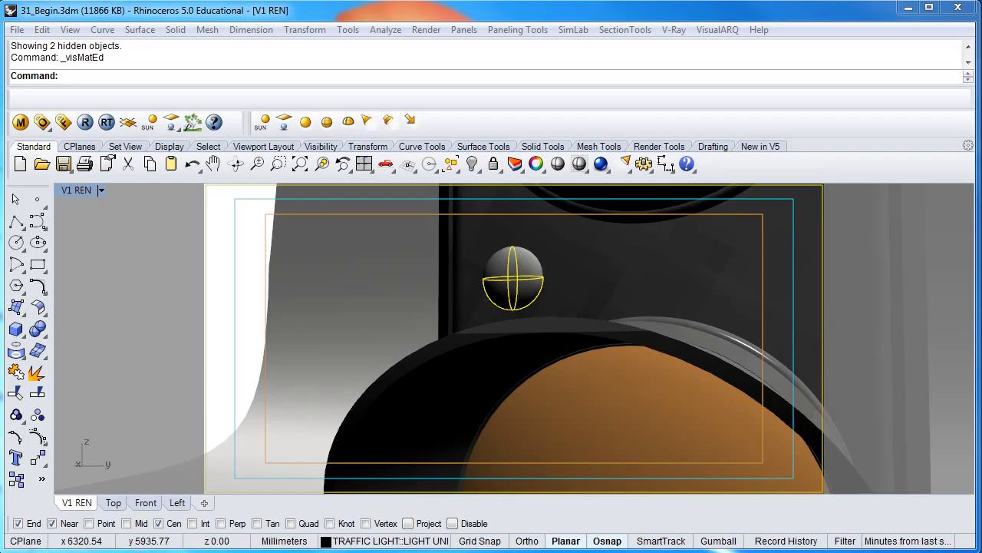
pyautogui.moveTo(981, 65); pyautogui.dragTo(588, 76)
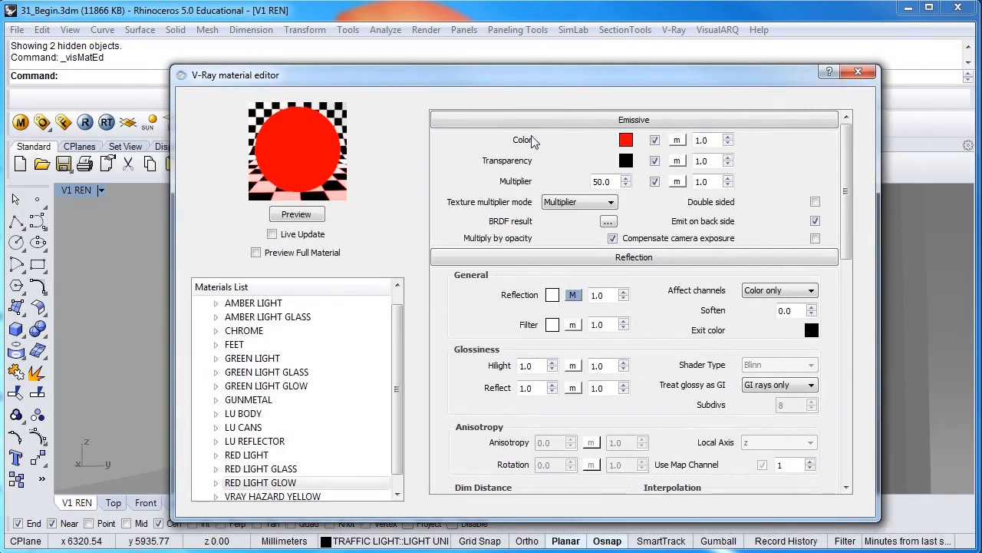
pyautogui.click(307, 482)
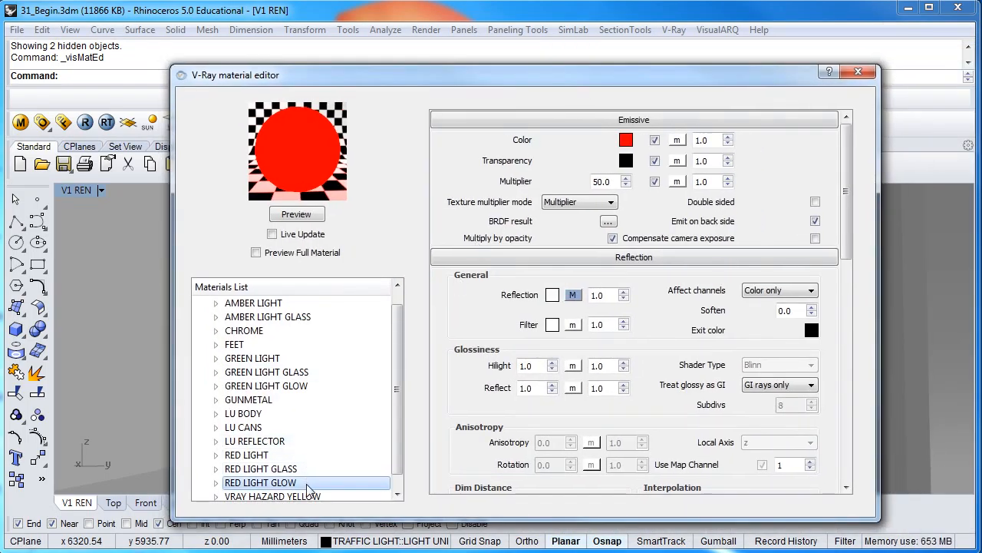
pyautogui.rightClick(308, 484)
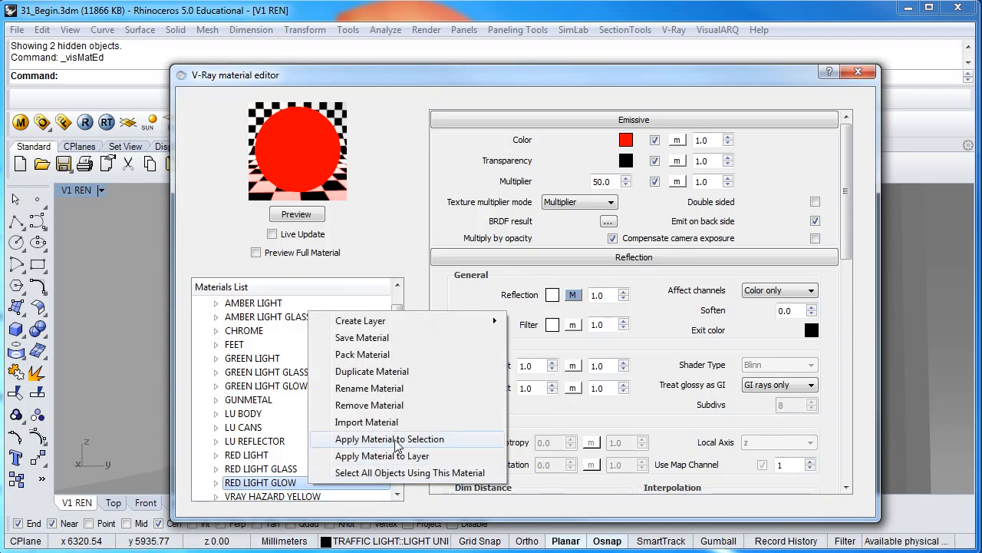
pyautogui.click(397, 440)
pyautogui.moveTo(440, 76); pyautogui.dragTo(981, 76)
pyautogui.scroll(-8, 552, 329)
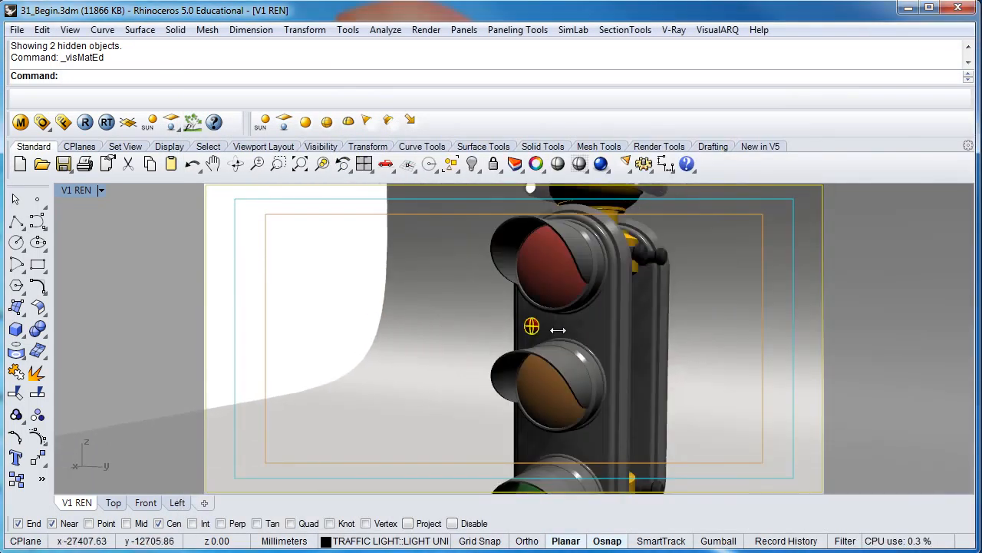
pyautogui.scroll(3, 553, 307)
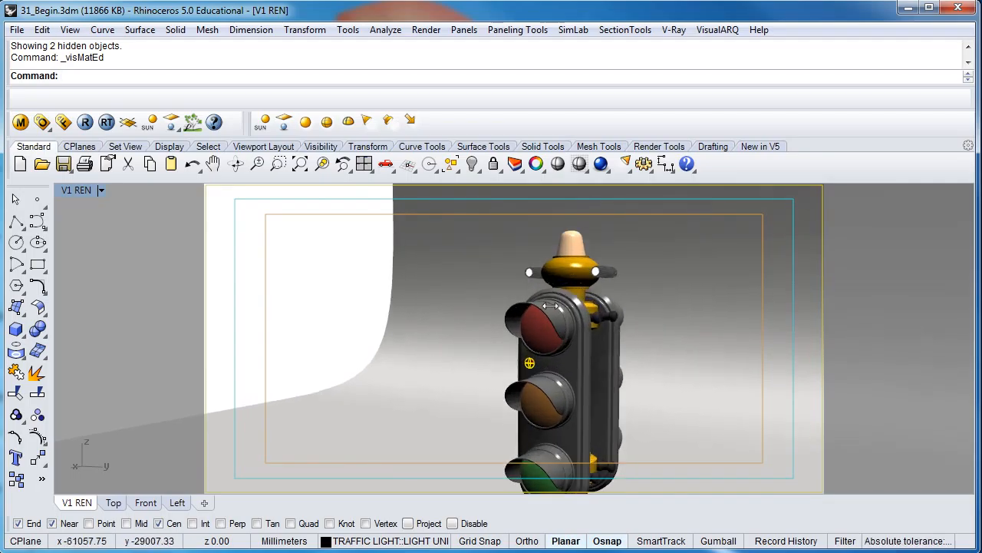
# Hide the warning lamp's cover on top of the traffic light and select the lamp surface beneath it
pyautogui.moveTo(565, 271); pyautogui.dragTo(576, 281, button='right')
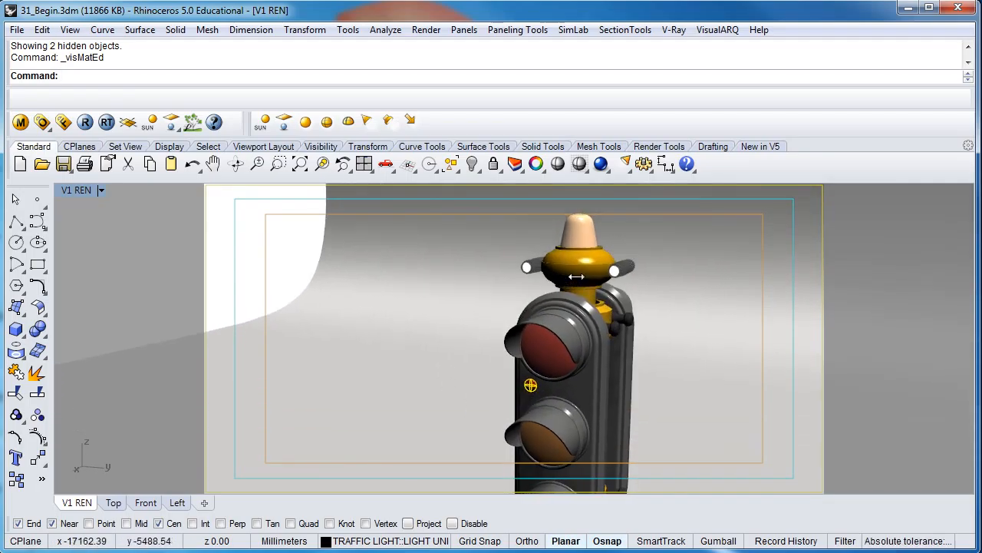
pyautogui.scroll(3, 574, 245)
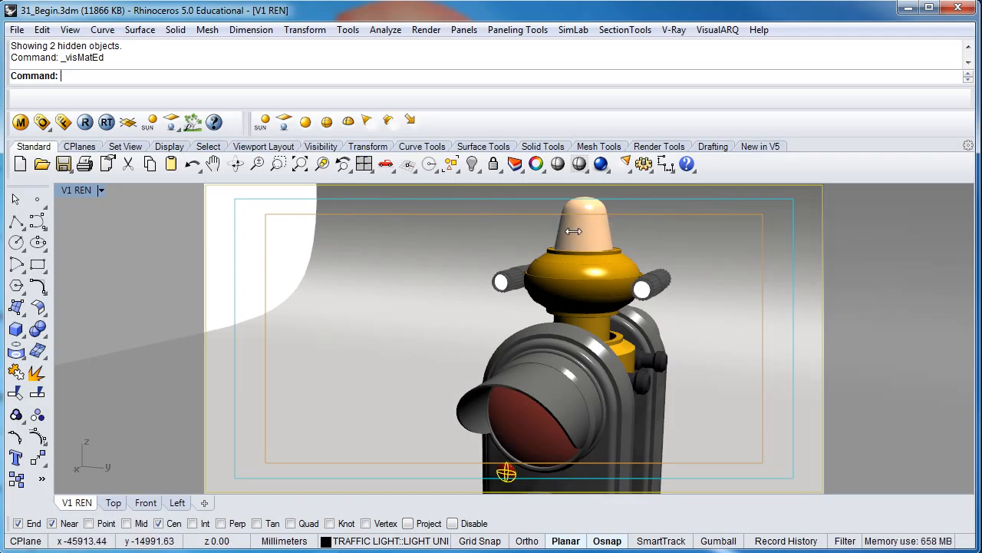
pyautogui.click(575, 229)
pyautogui.click(628, 219)
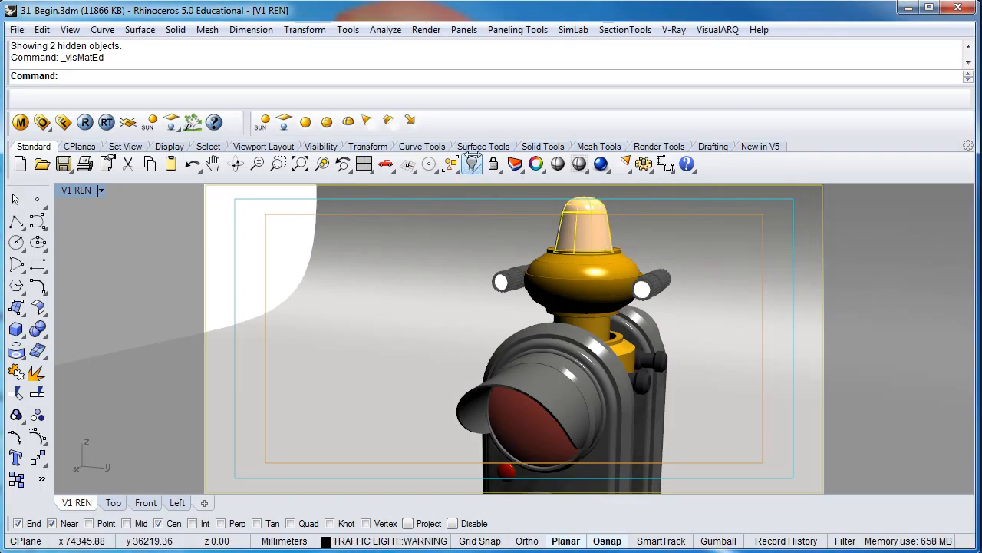
pyautogui.click(471, 164)
pyautogui.click(585, 239)
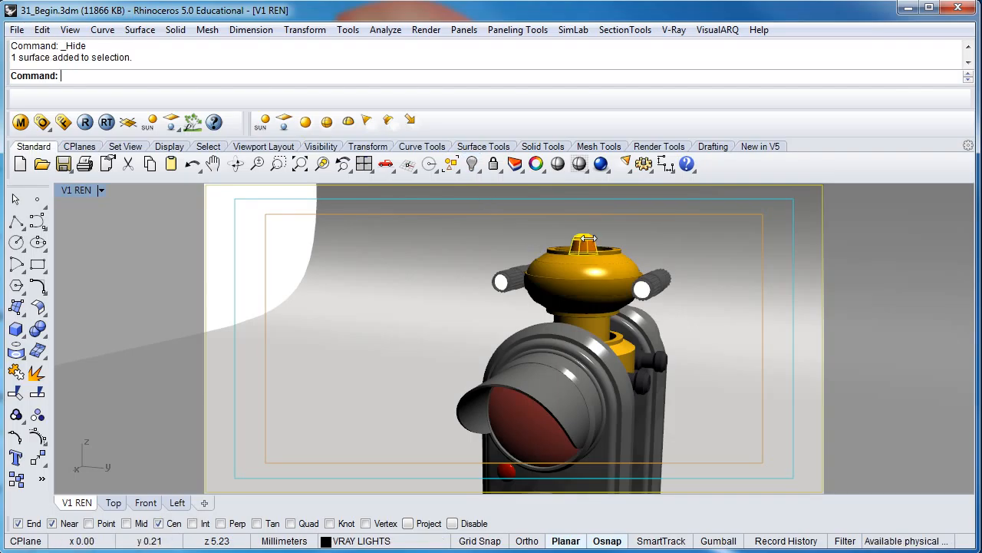
pyautogui.keyDown('shift'); pyautogui.moveTo(580, 244); pyautogui.dragTo(541, 264, button='right'); pyautogui.keyUp('shift')
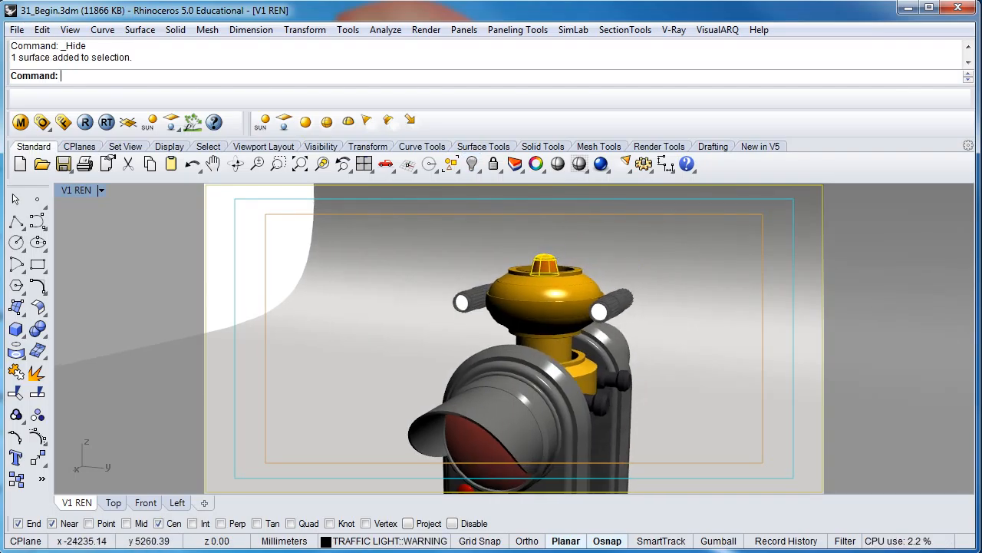
# Duplicate the RED LIGHT GLOW material in the V-Ray material editor
pyautogui.moveTo(981, 106); pyautogui.dragTo(360, 88)
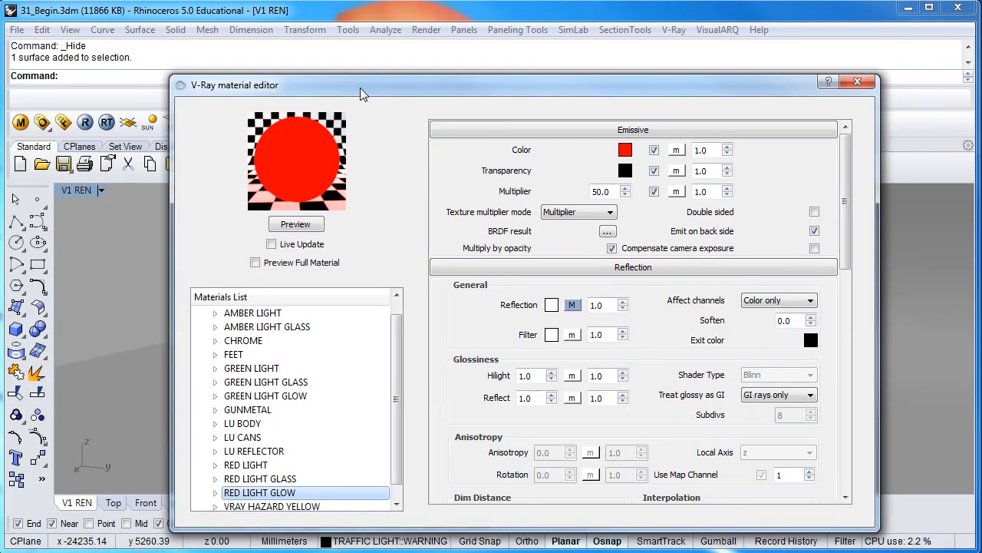
pyautogui.rightClick(248, 495)
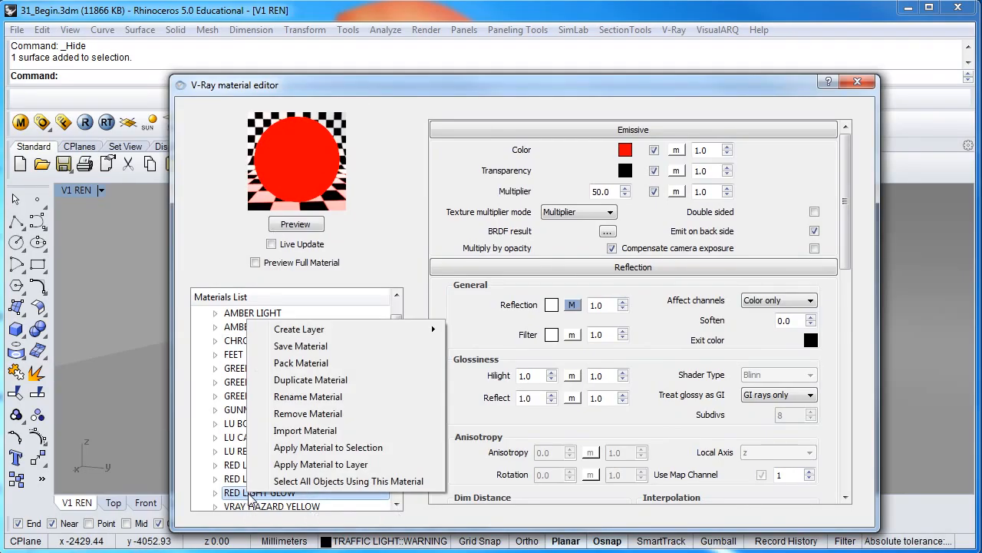
pyautogui.click(310, 380)
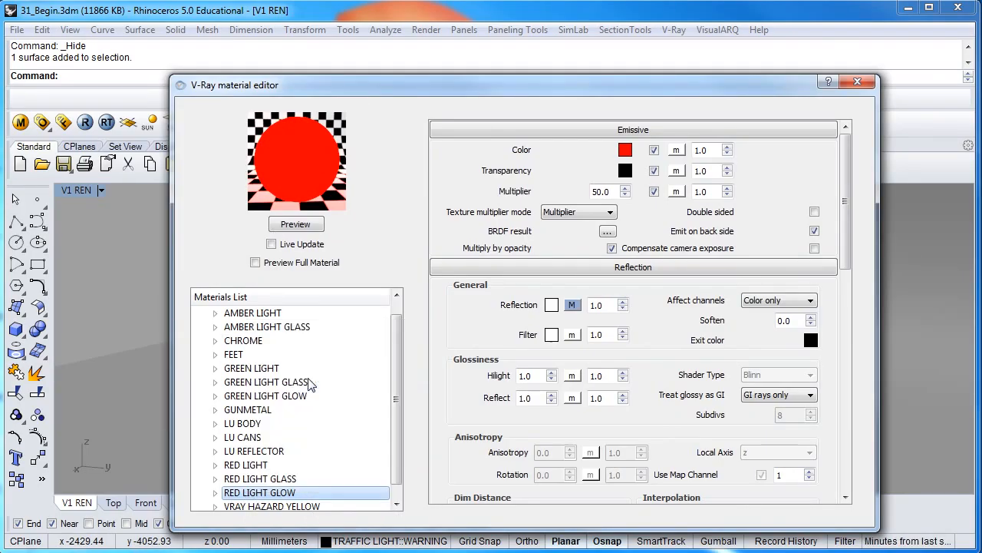
# Rename the duplicated material to AMBER LIGHT GLOW
pyautogui.rightClick(294, 498)
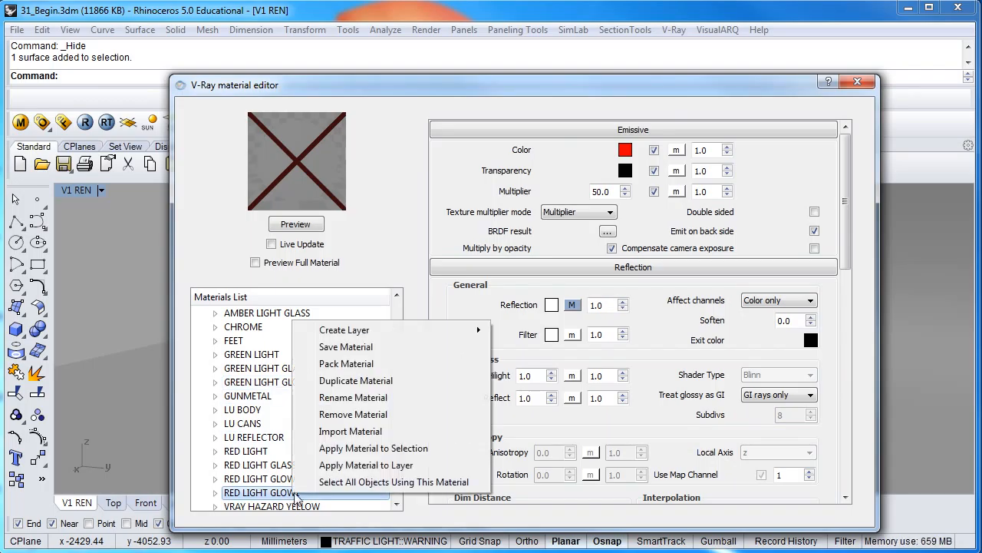
pyautogui.click(371, 393)
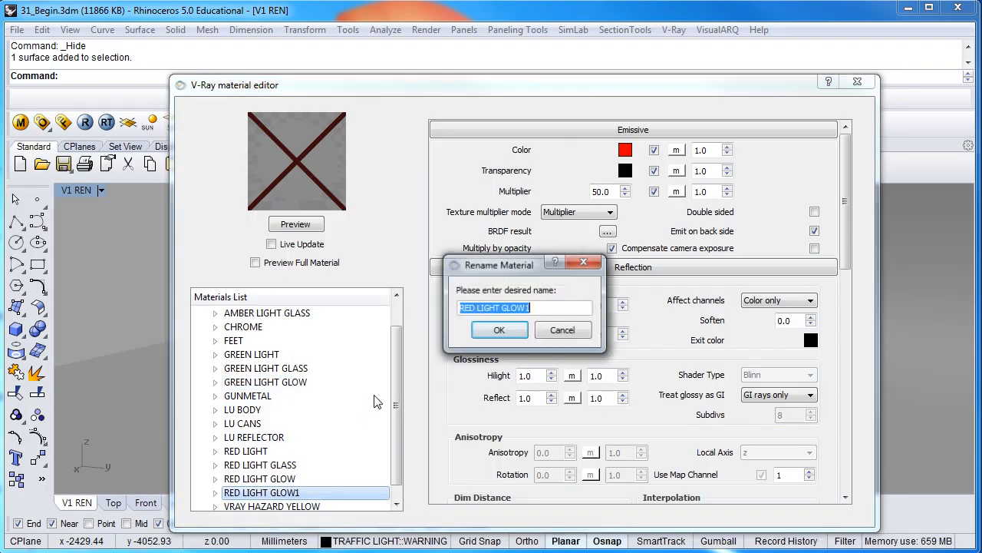
pyautogui.click(478, 308)
pyautogui.press('BackSpace')
pyautogui.press('BackSpace')
pyautogui.press('BackSpace')
pyautogui.press('BackSpace')
pyautogui.write('AMBER')
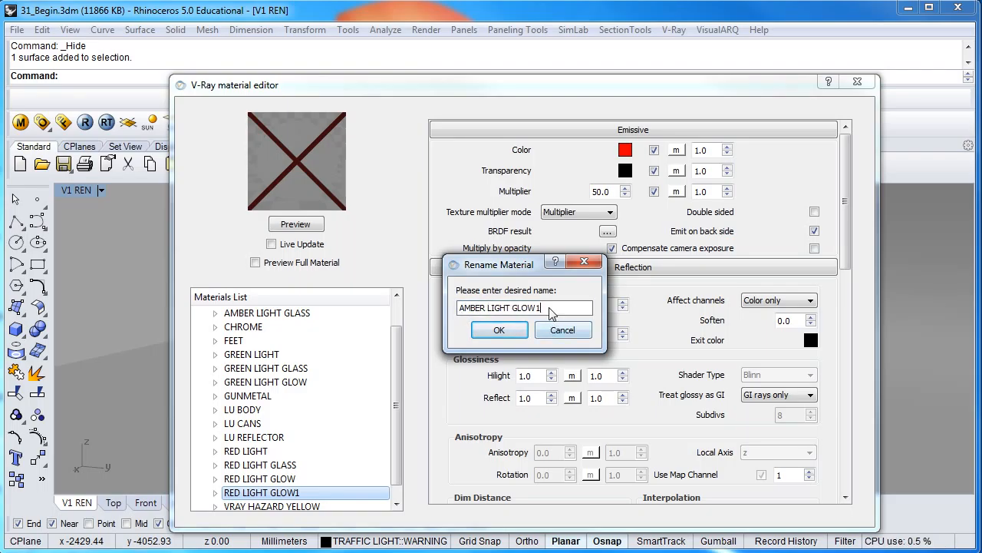
pyautogui.click(499, 330)
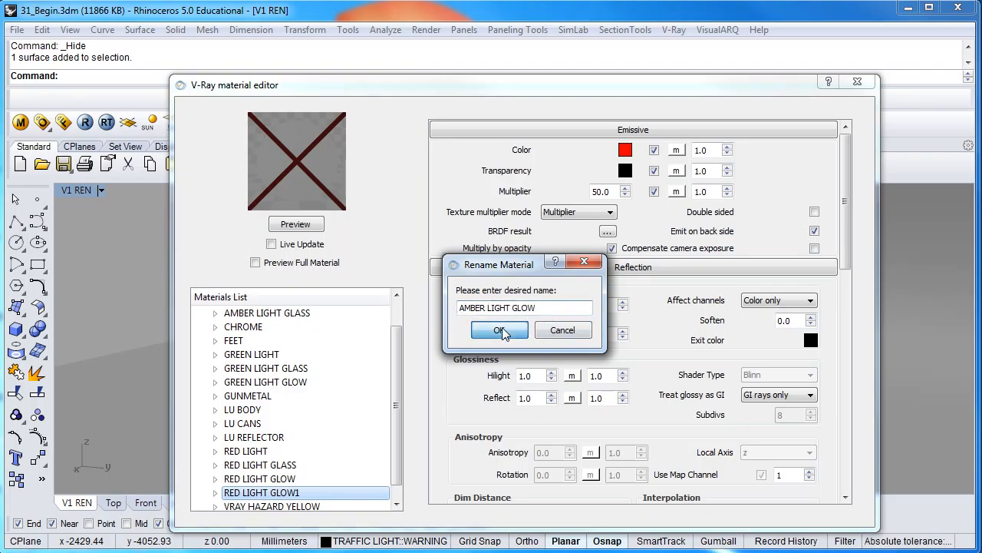
# Set the AMBER LIGHT GLOW emissive color and diffuse color both to Orange
pyautogui.click(626, 149)
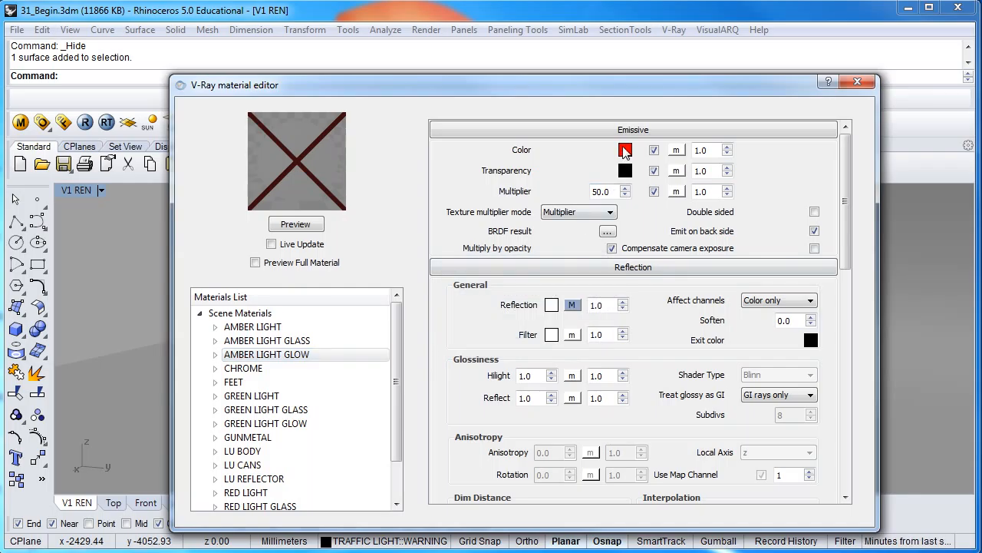
pyautogui.click(384, 267)
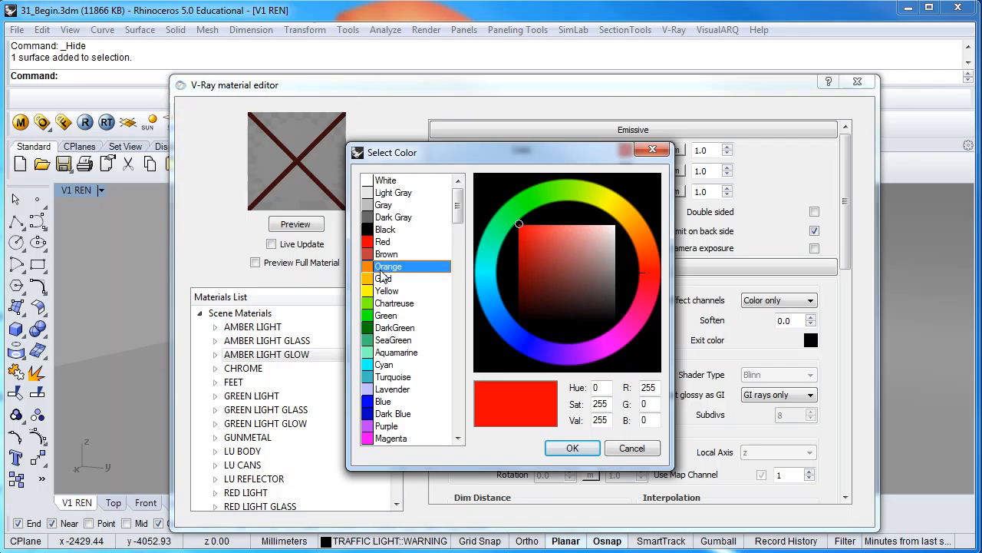
pyautogui.click(568, 450)
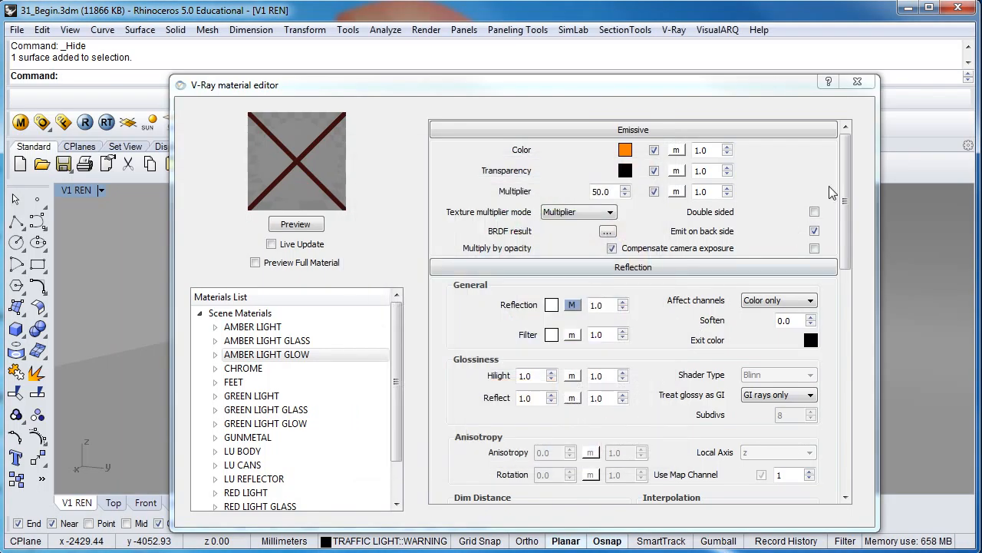
pyautogui.scroll(-10, 829, 192)
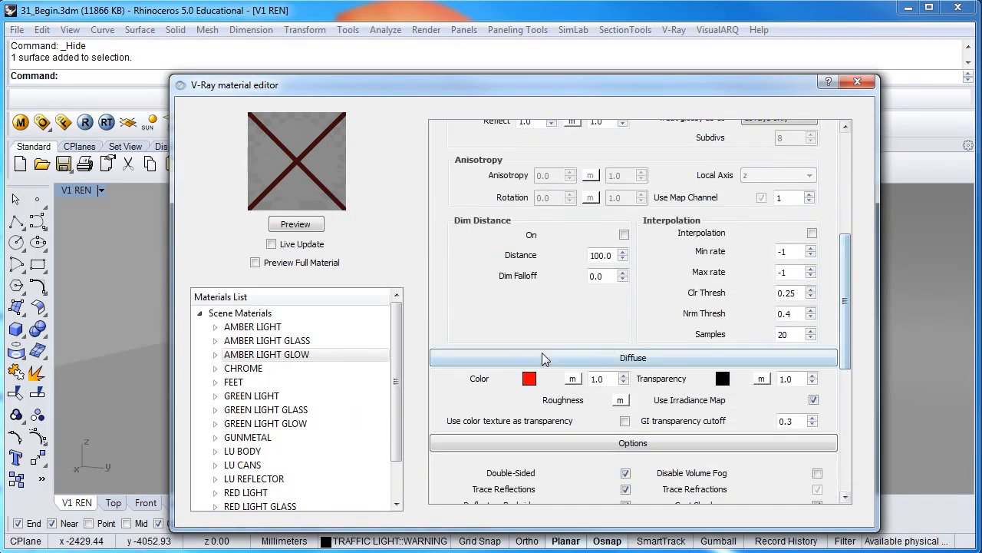
pyautogui.click(530, 379)
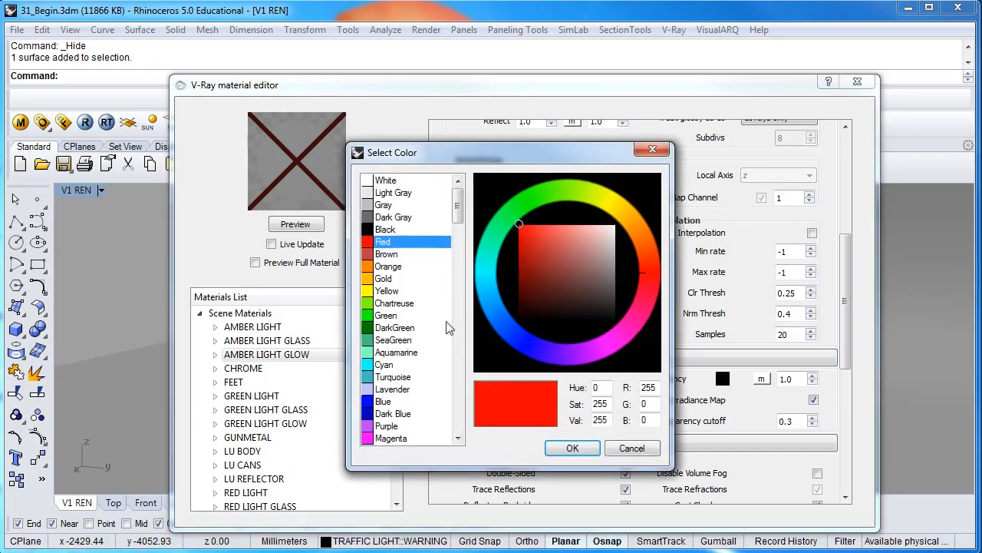
pyautogui.click(384, 266)
pyautogui.click(564, 449)
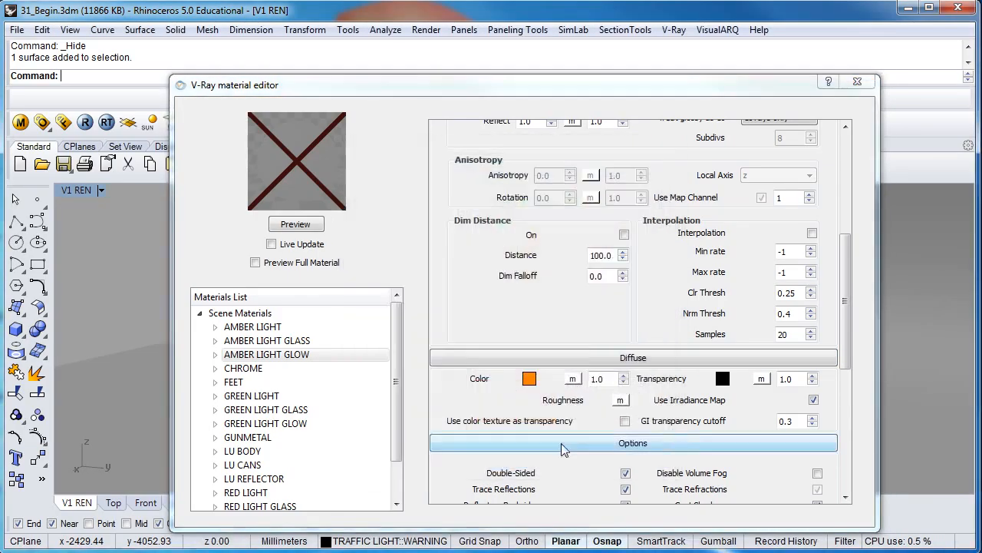
# Apply the AMBER LIGHT GLOW material to the selected warning lamp surface
pyautogui.moveTo(396, 405)
pyautogui.mouseDown()
pyautogui.moveTo(396, 443)
pyautogui.moveTo(398, 418)
pyautogui.mouseUp()
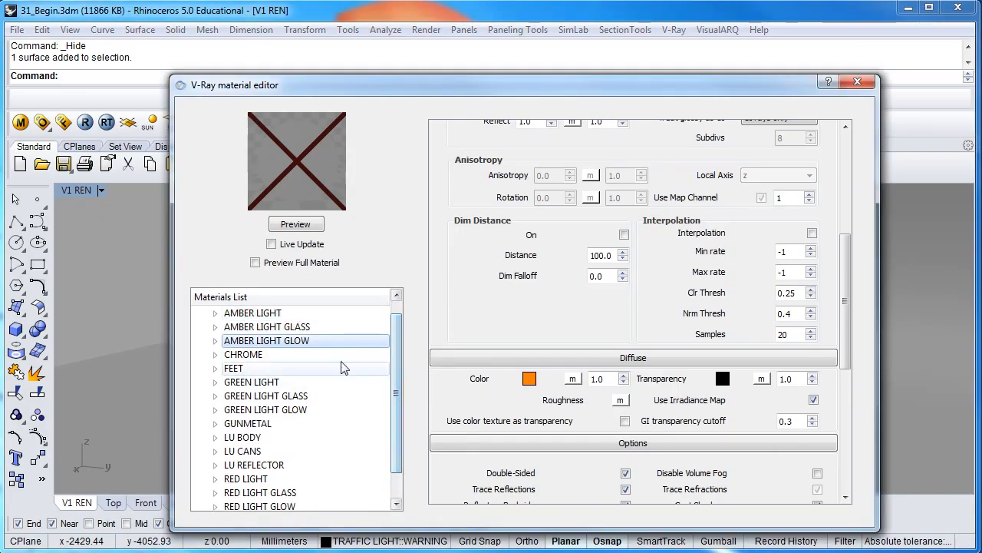
pyautogui.rightClick(353, 344)
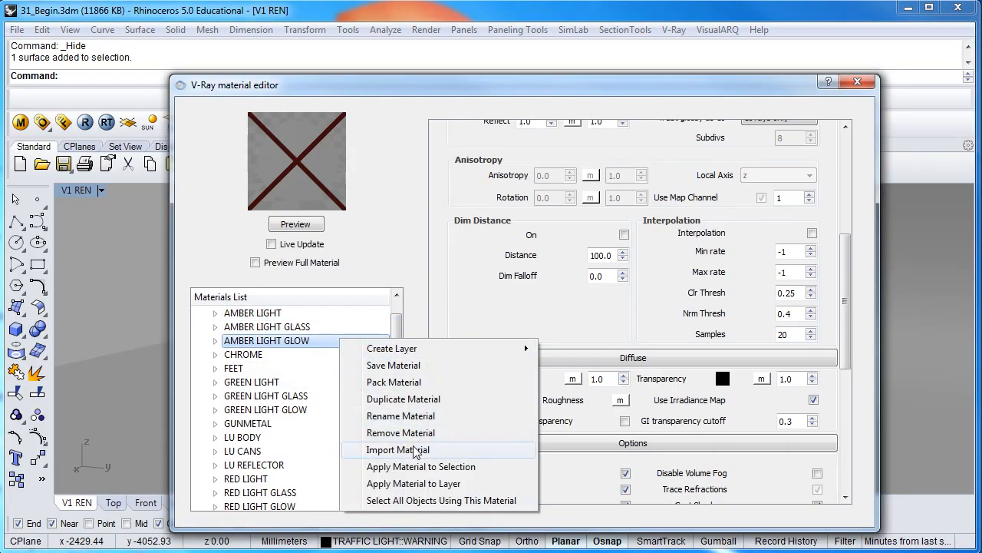
pyautogui.click(415, 469)
# Show the hidden warning lamp cover again and render the view
pyautogui.moveTo(476, 89); pyautogui.dragTo(981, 230)
pyautogui.moveTo(486, 339); pyautogui.dragTo(512, 319, button='right')
pyautogui.scroll(-4, 502, 319)
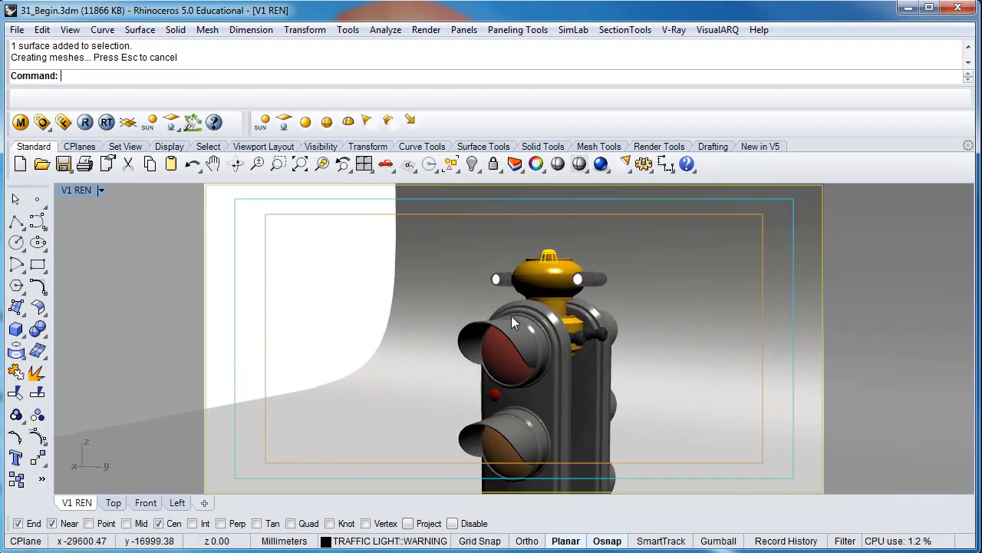
pyautogui.rightClick(473, 165)
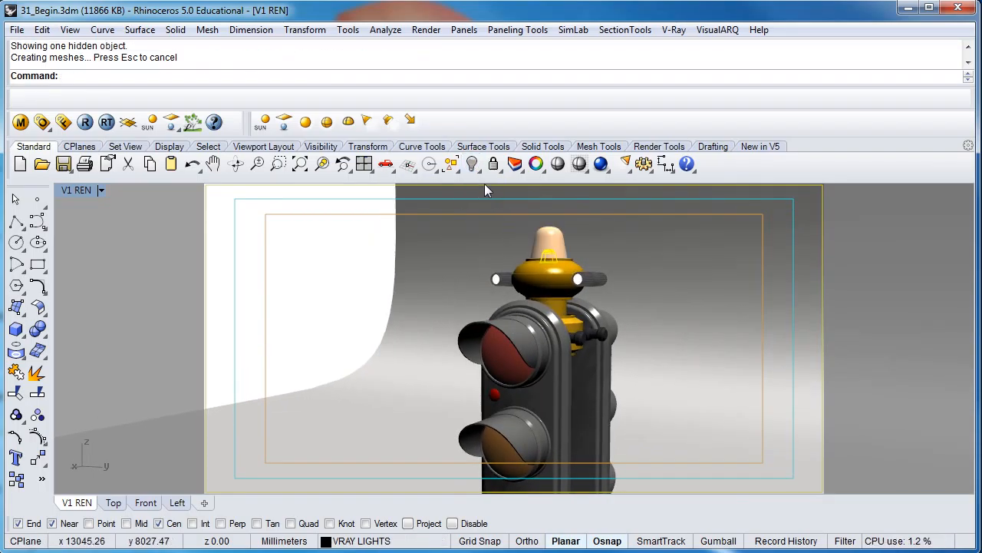
pyautogui.click(456, 257)
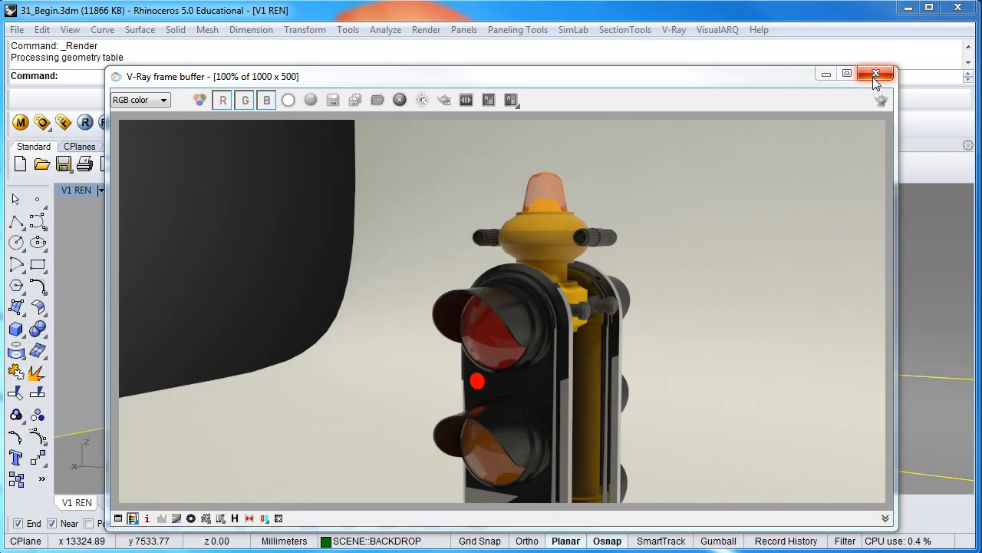
# Duplicate the AMBER LIGHT GLASS material in the material editor
pyautogui.moveTo(981, 75); pyautogui.dragTo(288, 82)
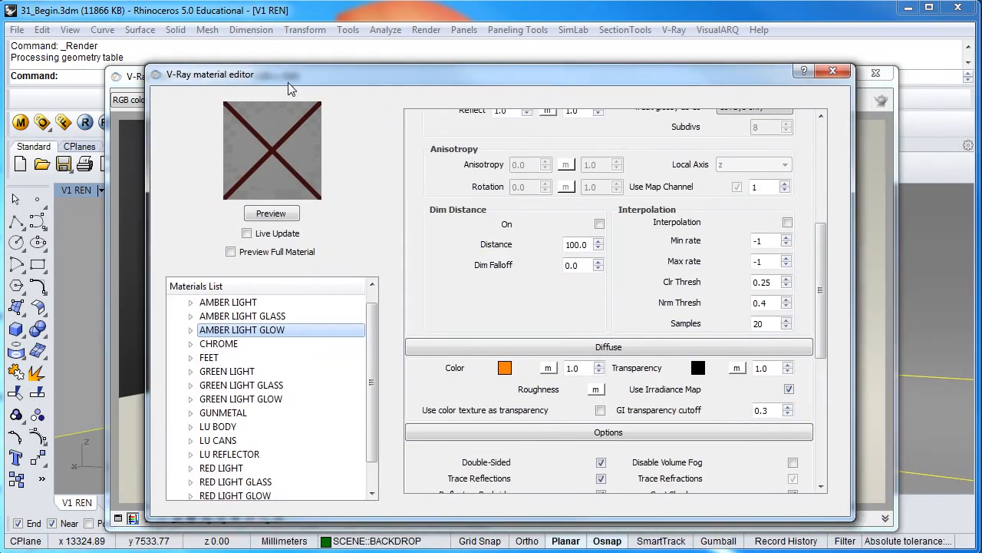
pyautogui.click(223, 318)
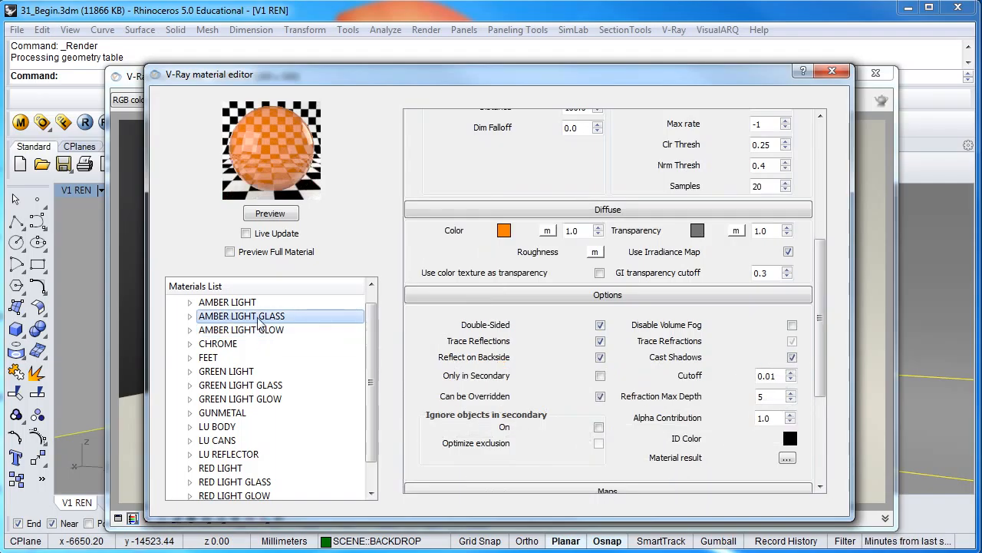
pyautogui.rightClick(259, 321)
pyautogui.click(324, 383)
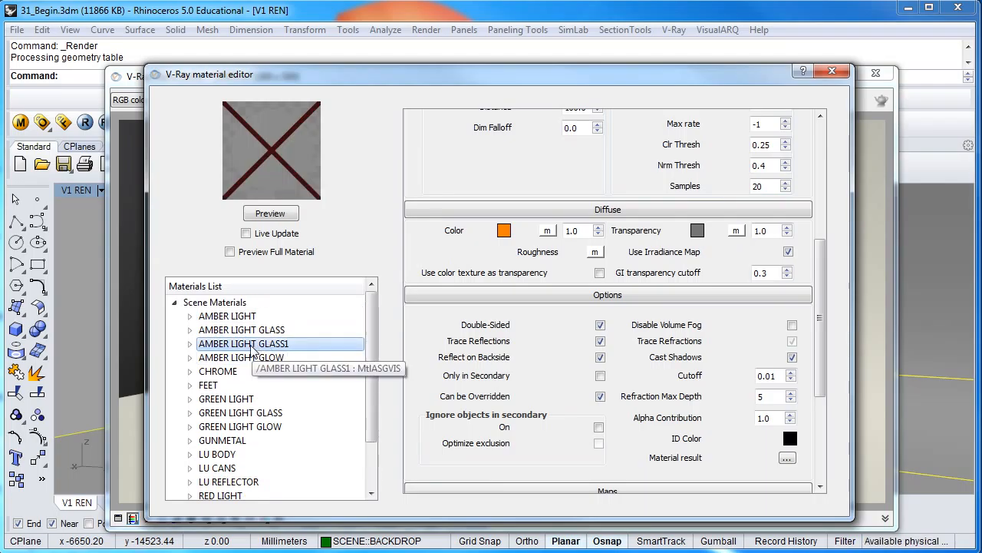
# Rename the duplicated glass material to WARNING AMBER LIGHT GLASS1
pyautogui.rightClick(253, 349)
pyautogui.click(308, 435)
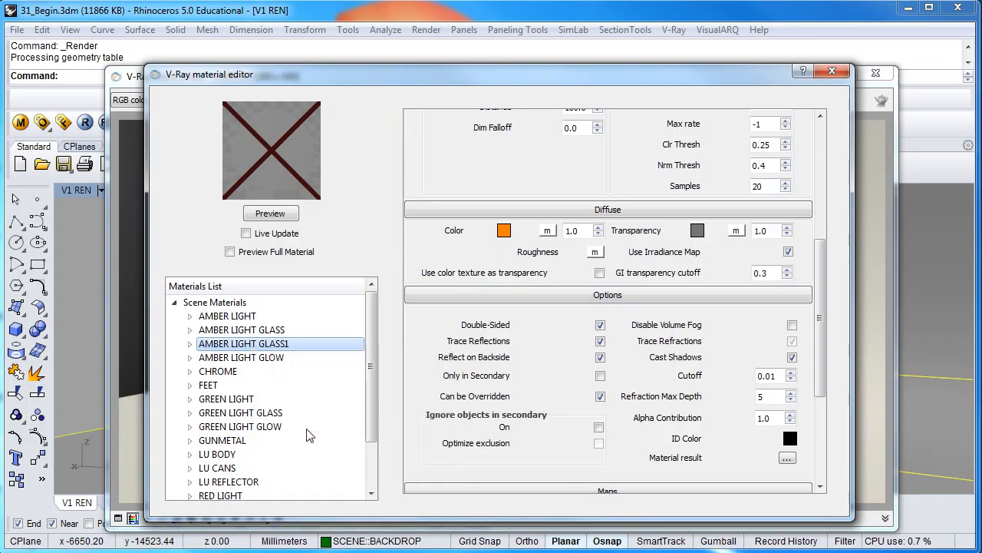
pyautogui.click(433, 297)
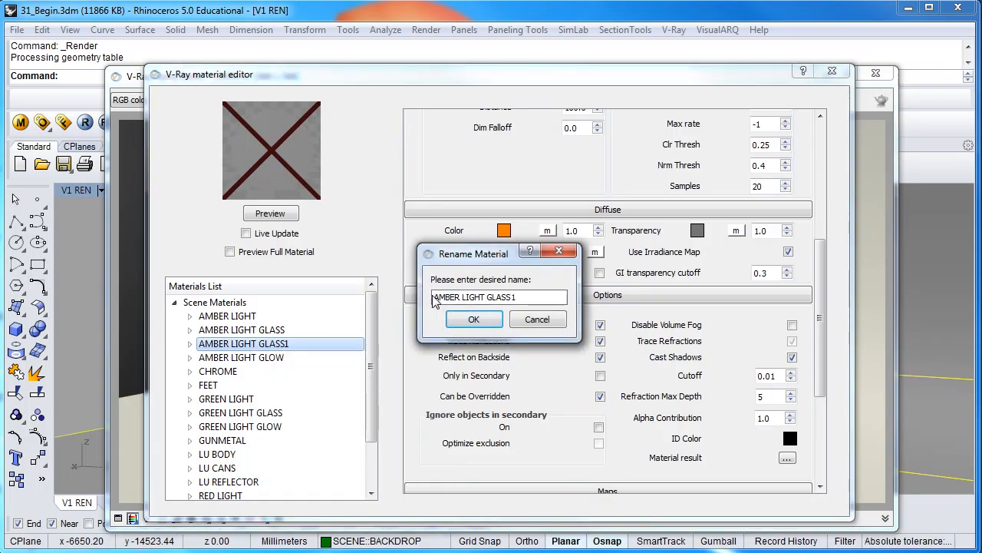
pyautogui.write('WARNING')
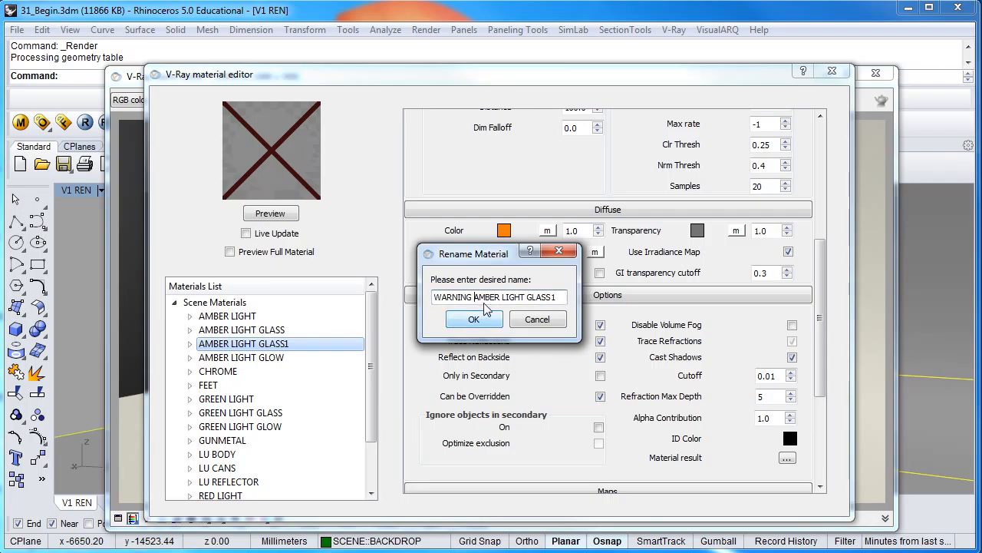
pyautogui.click(488, 322)
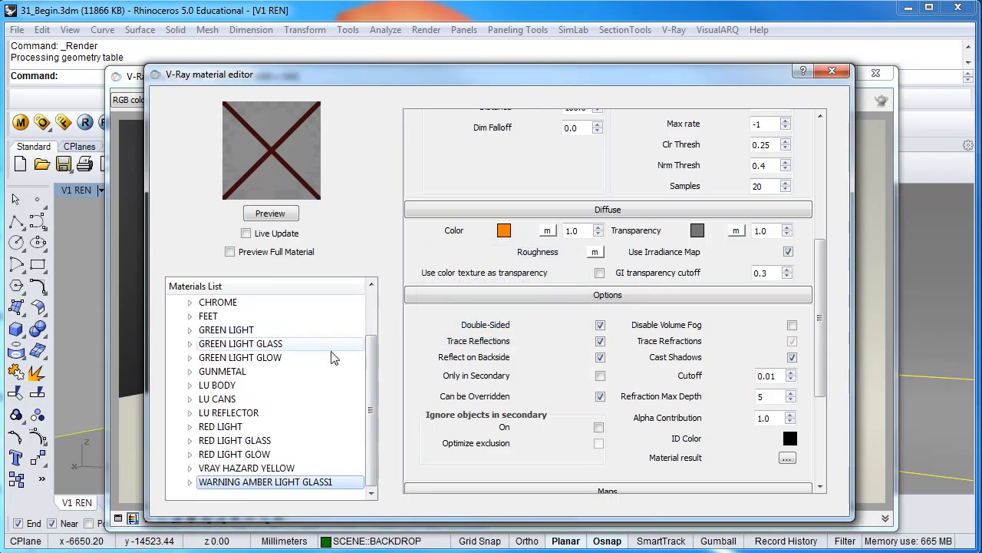
# Add an Emissive layer to the WARNING AMBER LIGHT GLASS1 material
pyautogui.rightClick(288, 489)
pyautogui.moveTo(361, 327)
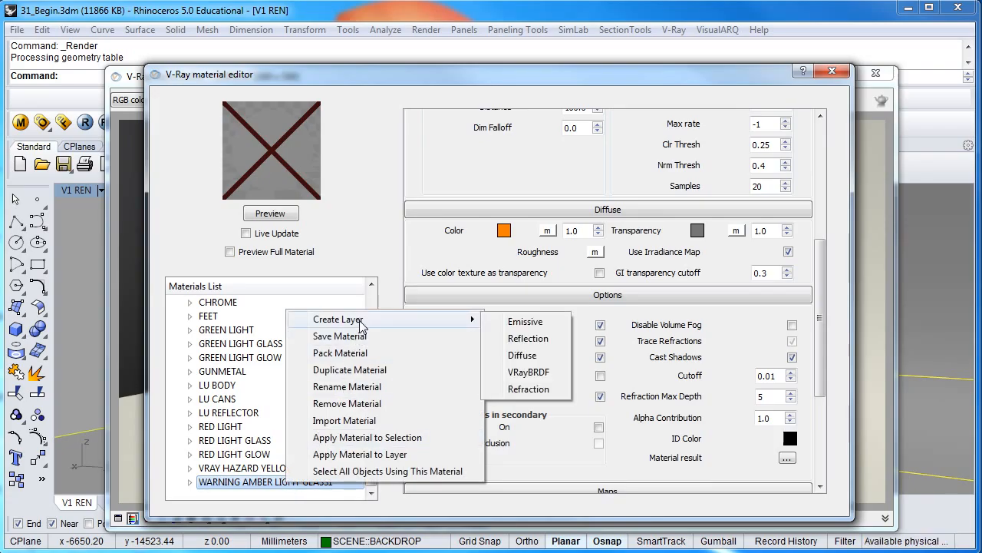
pyautogui.click(512, 329)
# Set the new emissive layer's color to Orange
pyautogui.scroll(5, 691, 293)
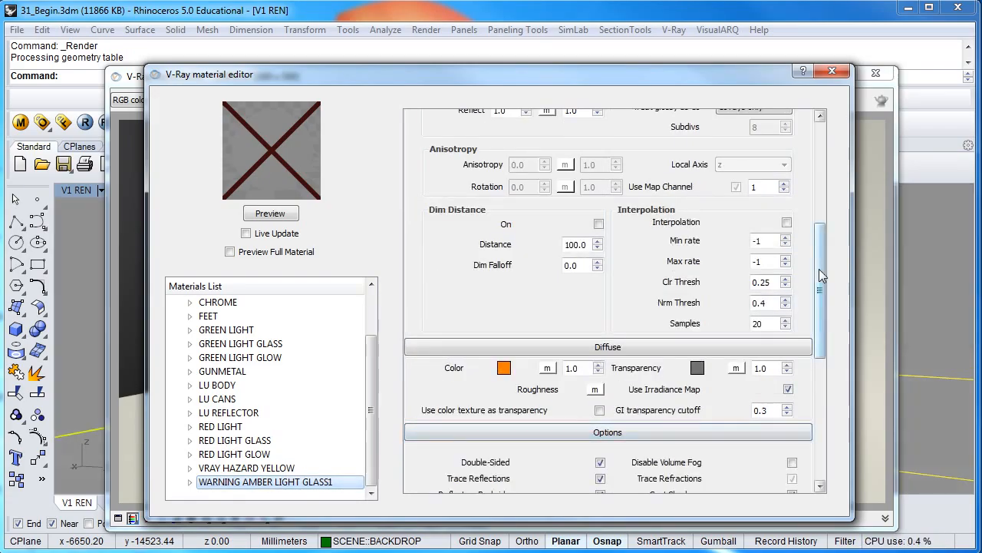
pyautogui.moveTo(819, 268); pyautogui.dragTo(823, 164)
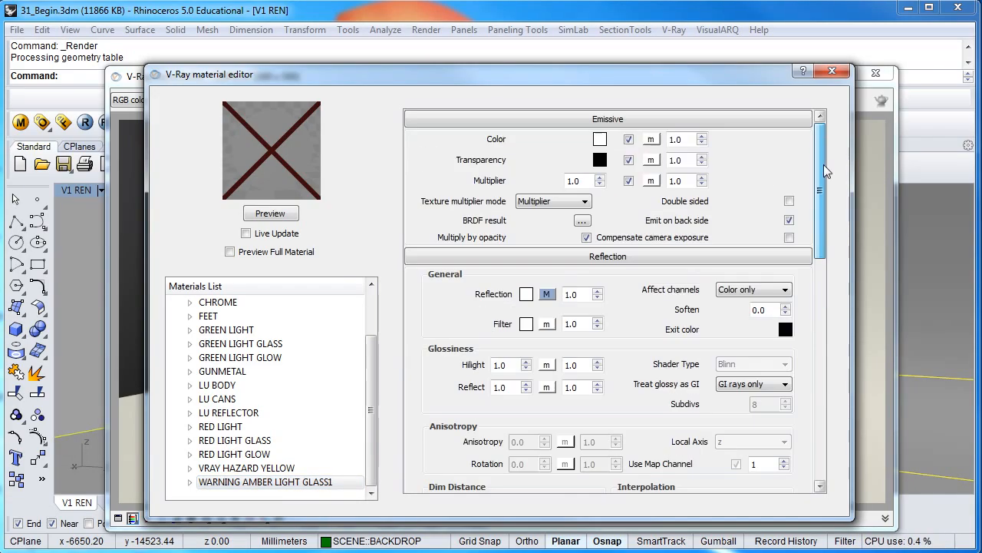
pyautogui.click(600, 139)
pyautogui.click(387, 267)
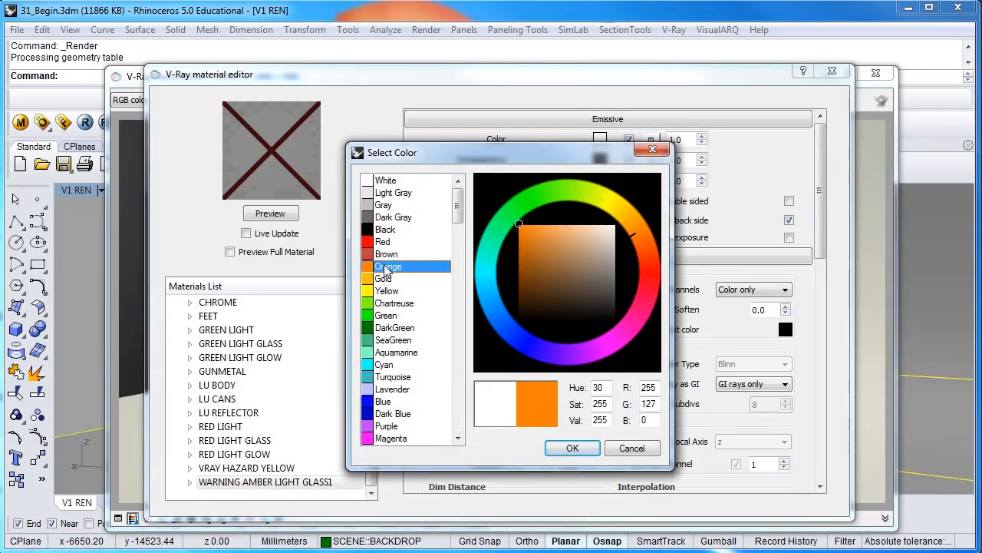
pyautogui.click(569, 447)
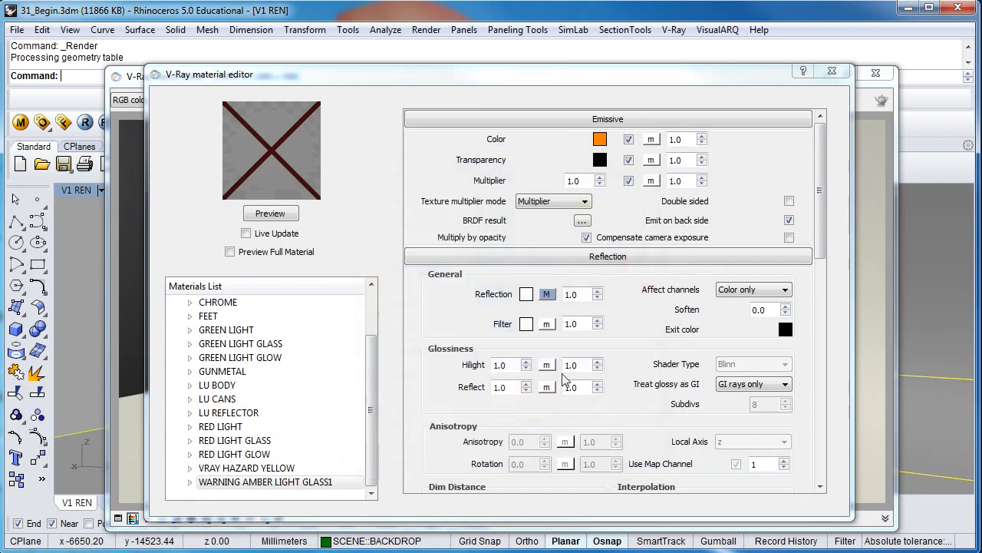
# Set the emissive multiplier to 12 and preview the material
pyautogui.click(577, 181)
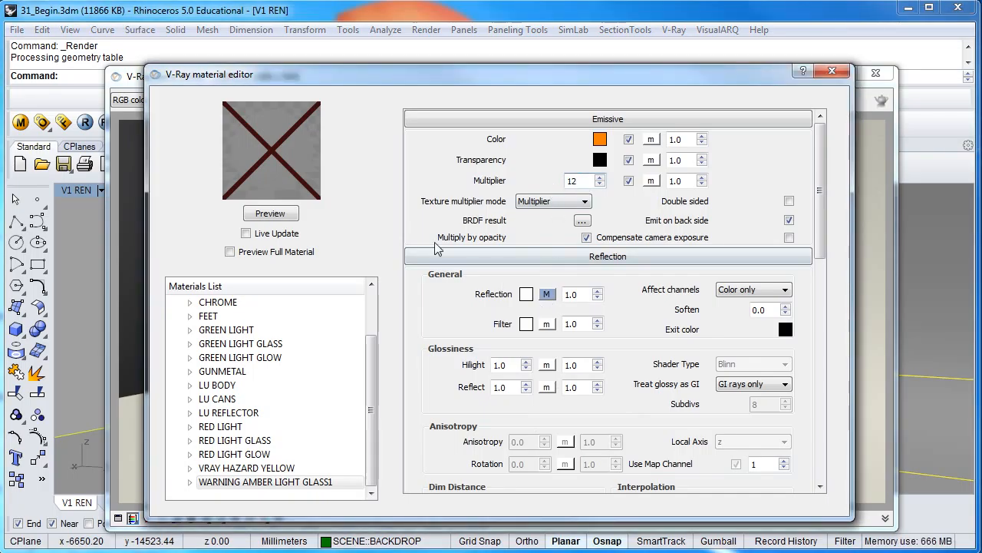
pyautogui.click(281, 217)
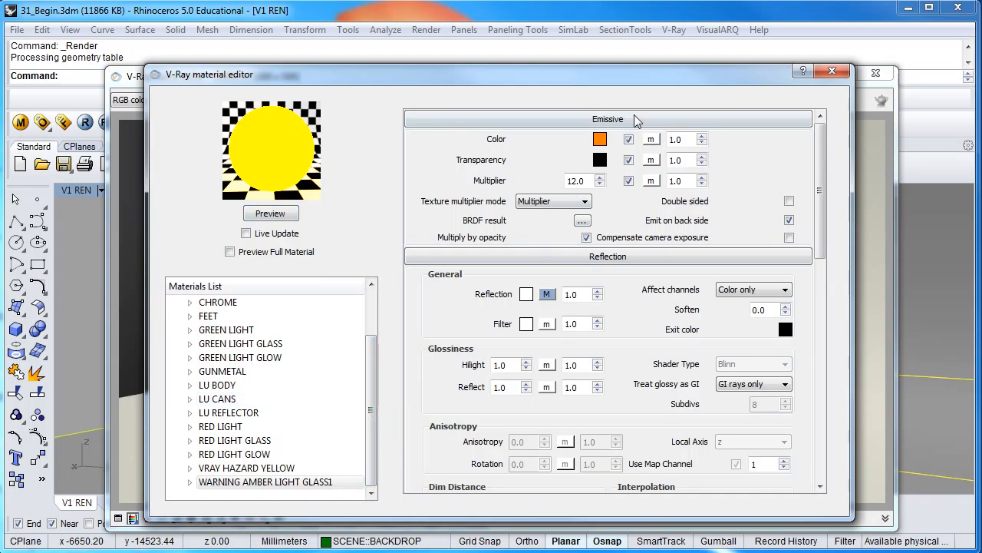
# Select the warning lamp dome surface and assign the WARNING AMBER LIGHT GLASS1 material to it
pyautogui.moveTo(624, 86); pyautogui.dragTo(981, 65)
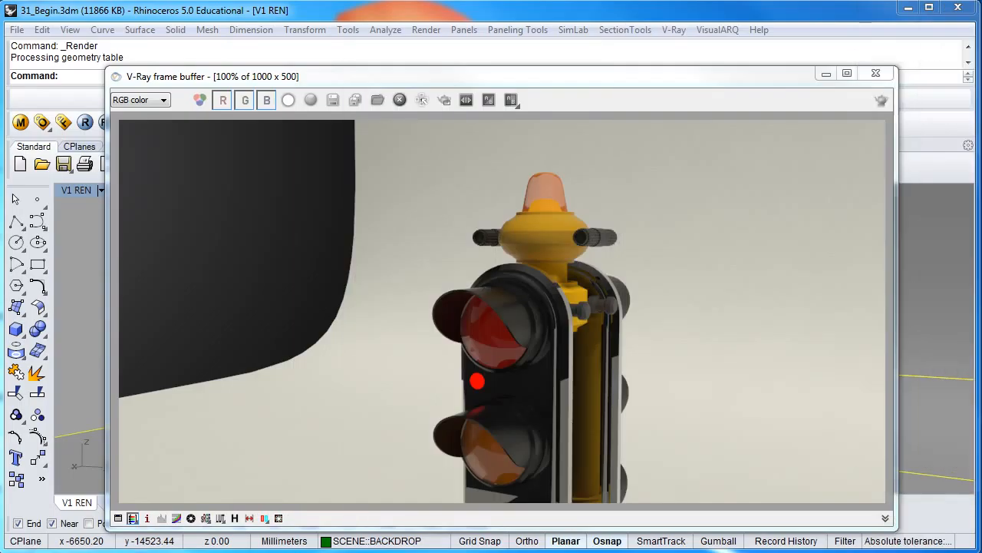
pyautogui.click(876, 73)
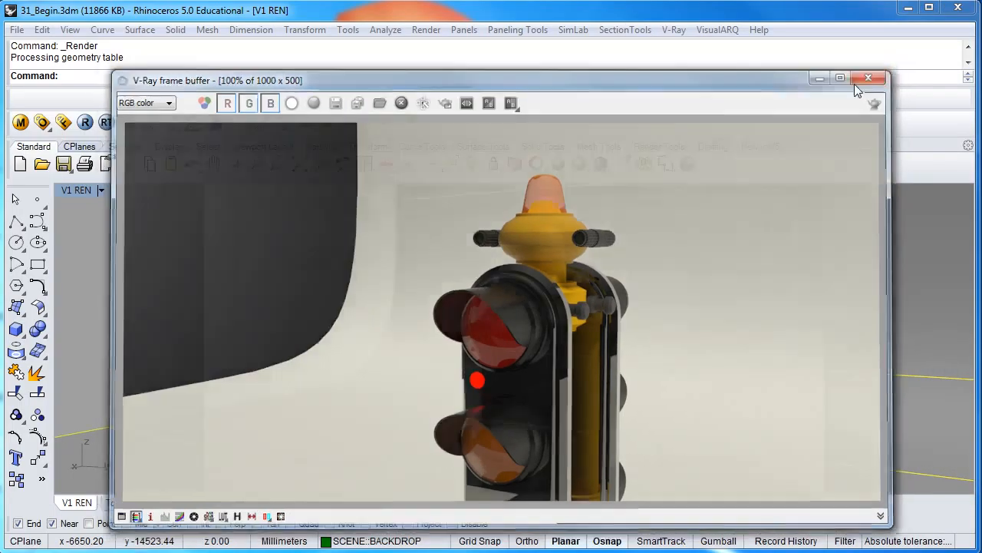
pyautogui.click(549, 240)
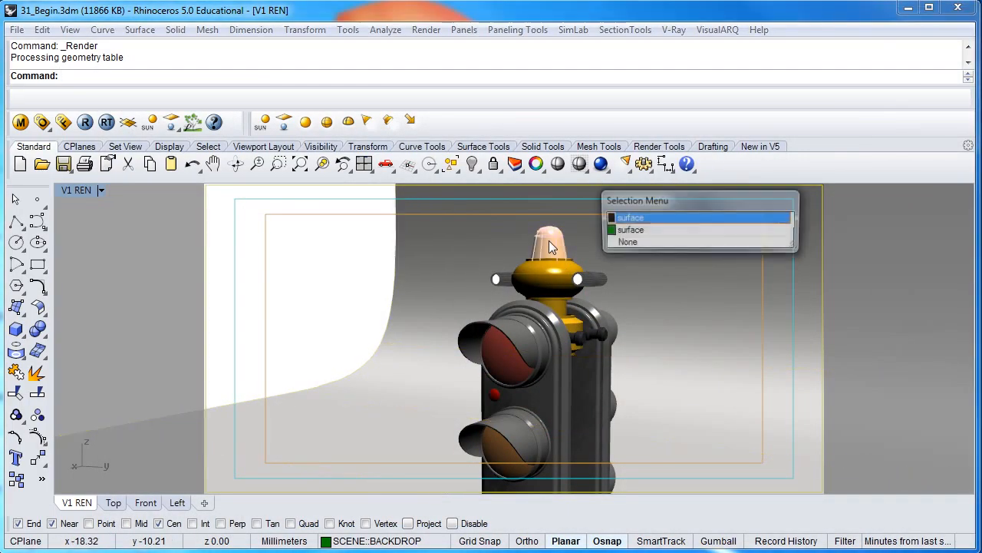
pyautogui.click(619, 218)
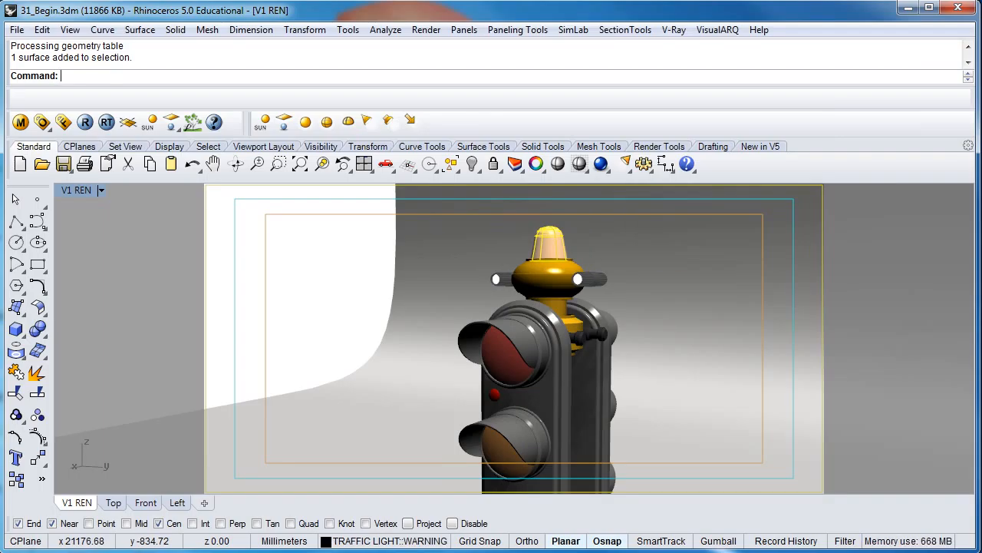
pyautogui.moveTo(981, 47); pyautogui.dragTo(556, 63)
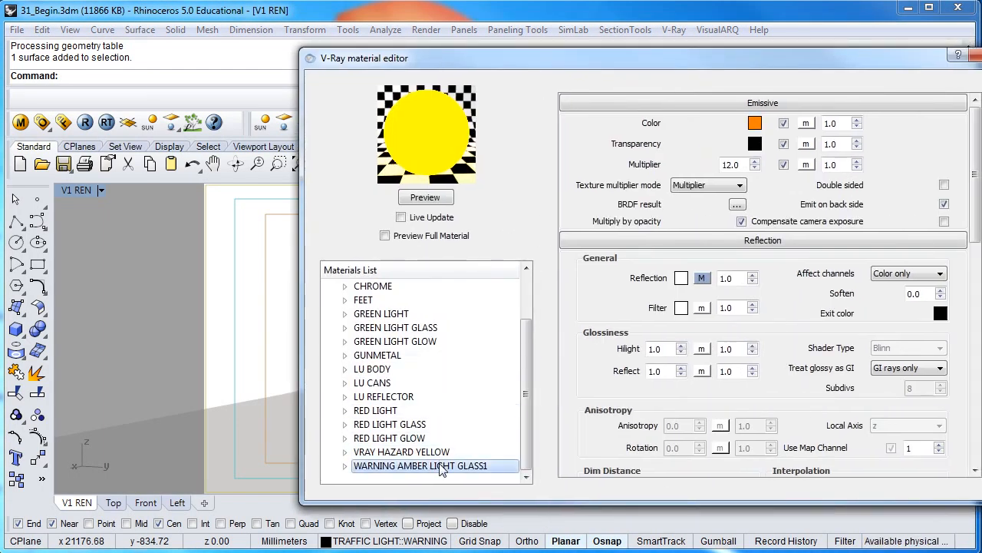
pyautogui.rightClick(442, 469)
pyautogui.click(498, 418)
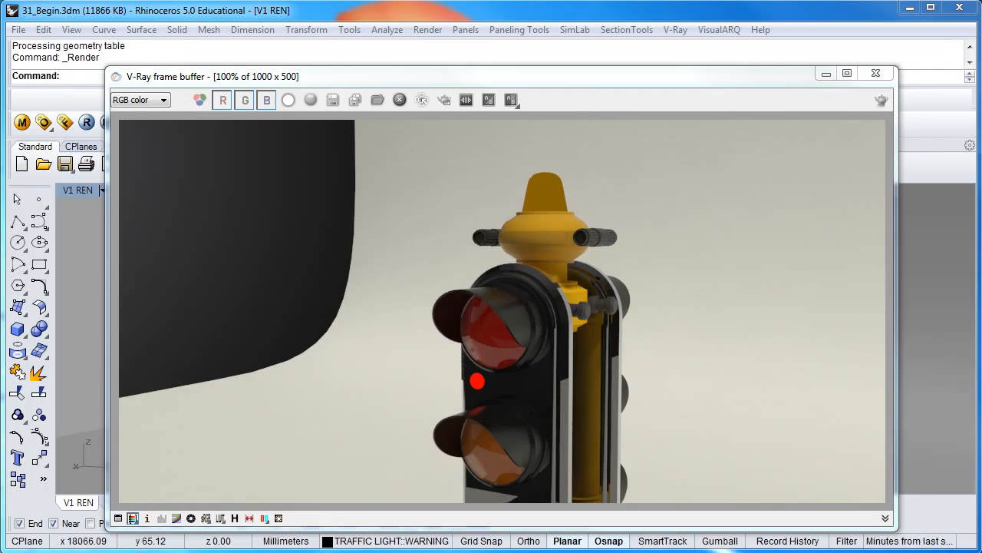
# Set the diffuse transparency color to light grey (210, 210, 210) and preview the material
pyautogui.moveTo(474, 84); pyautogui.dragTo(427, 83)
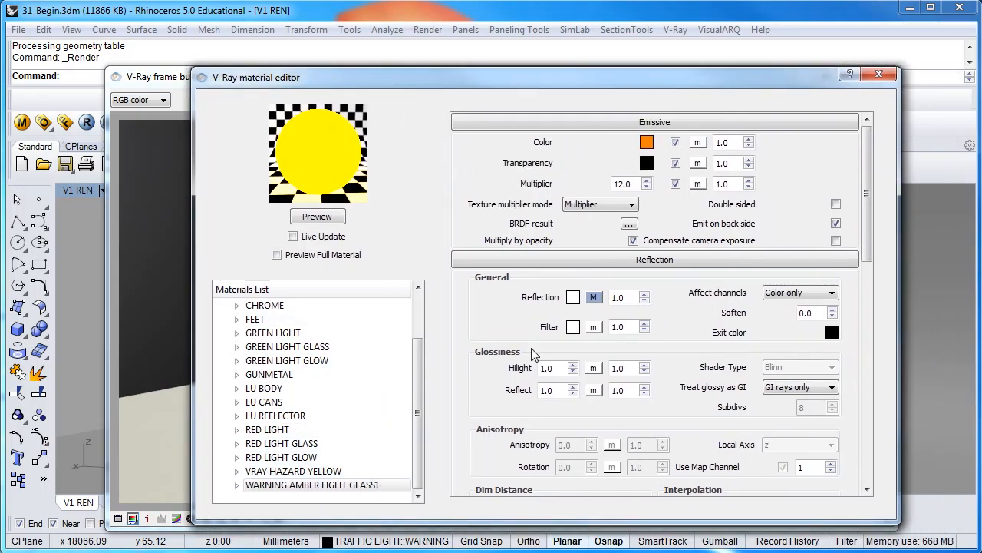
pyautogui.click(730, 122)
pyautogui.click(726, 141)
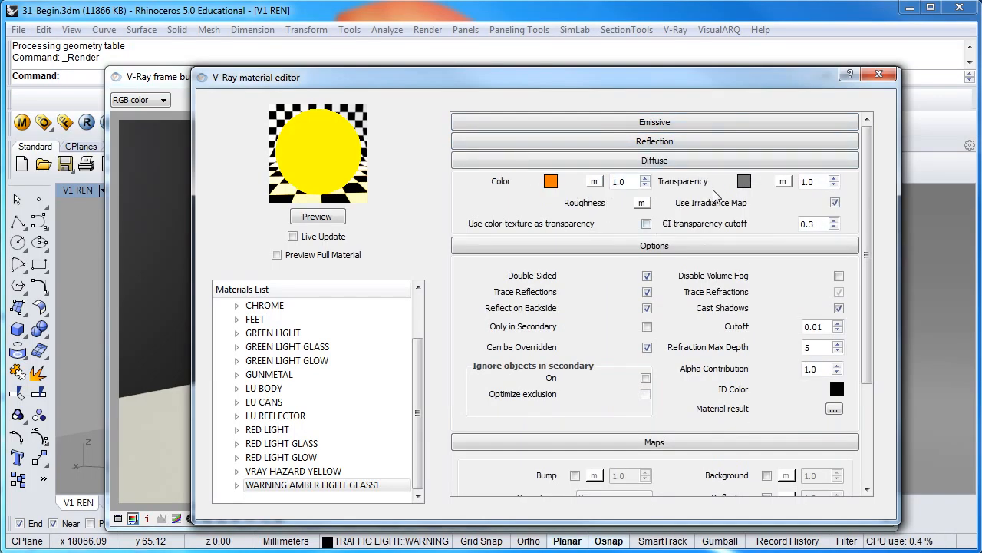
pyautogui.click(743, 183)
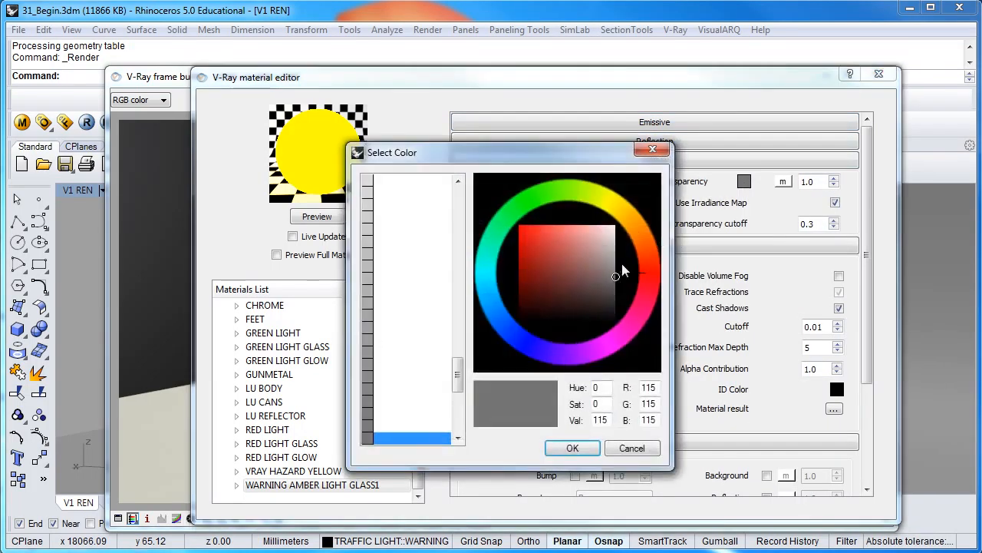
pyautogui.moveTo(621, 277); pyautogui.dragTo(621, 241)
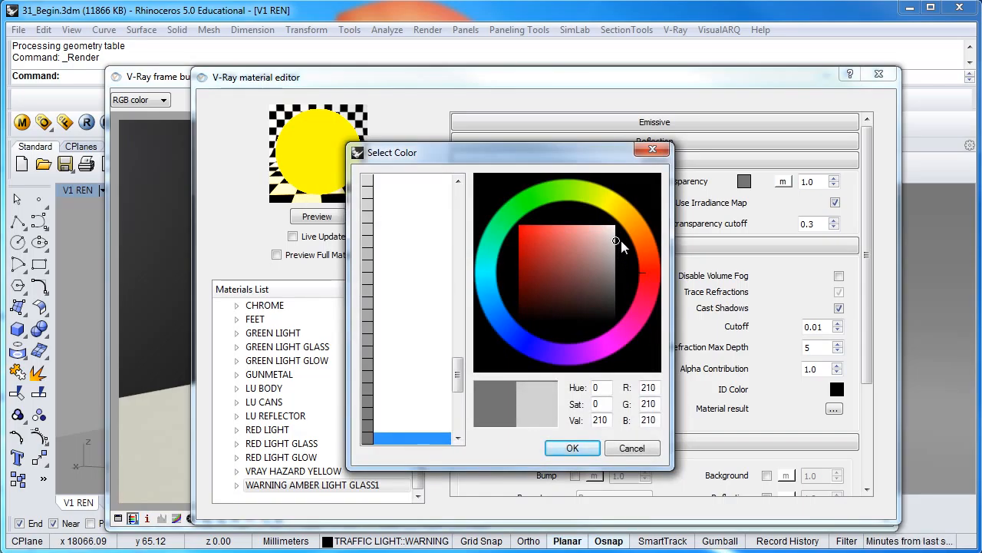
pyautogui.click(569, 447)
pyautogui.click(317, 217)
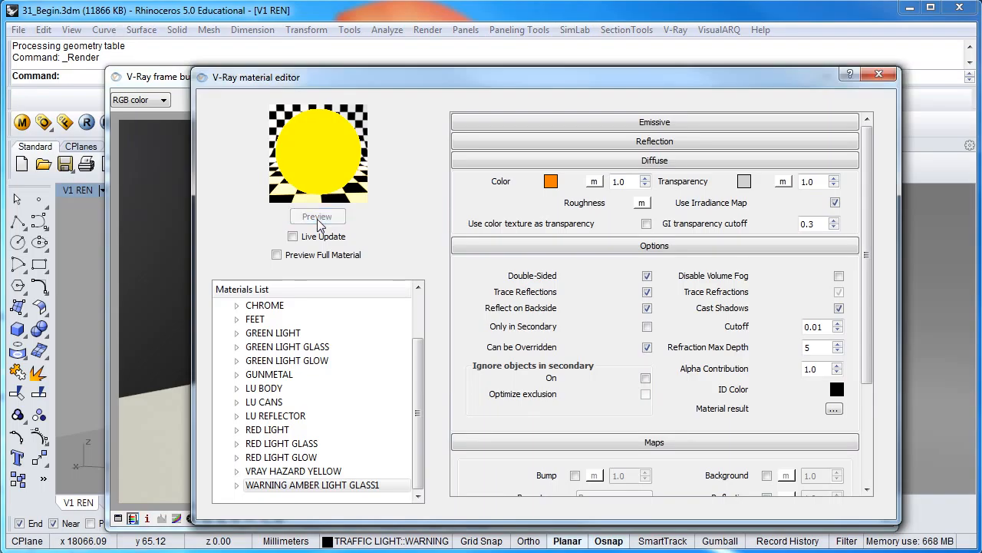
# Set the emissive multiplier to 25, preview the material and close the material editor
pyautogui.click(684, 123)
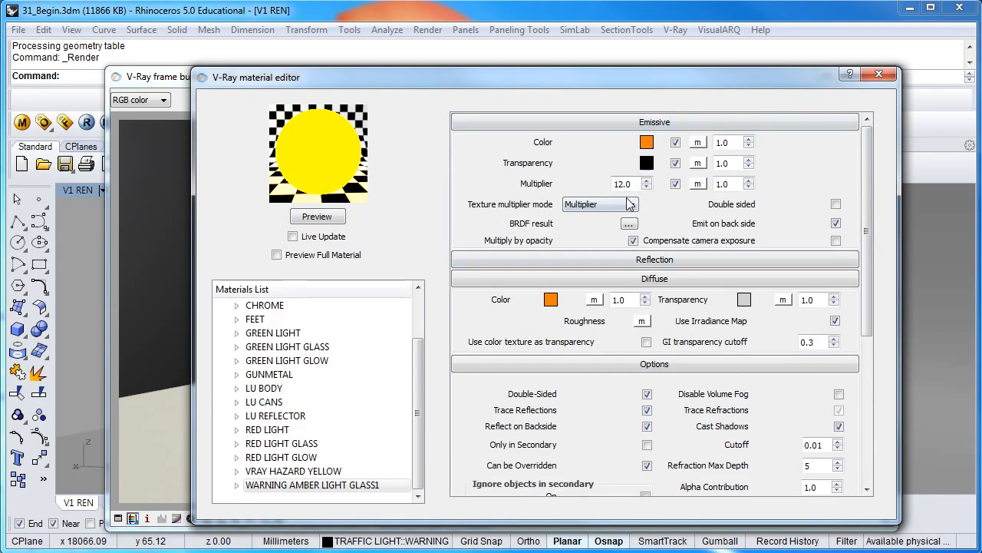
pyautogui.moveTo(622, 187); pyautogui.dragTo(601, 186)
pyautogui.write('25')
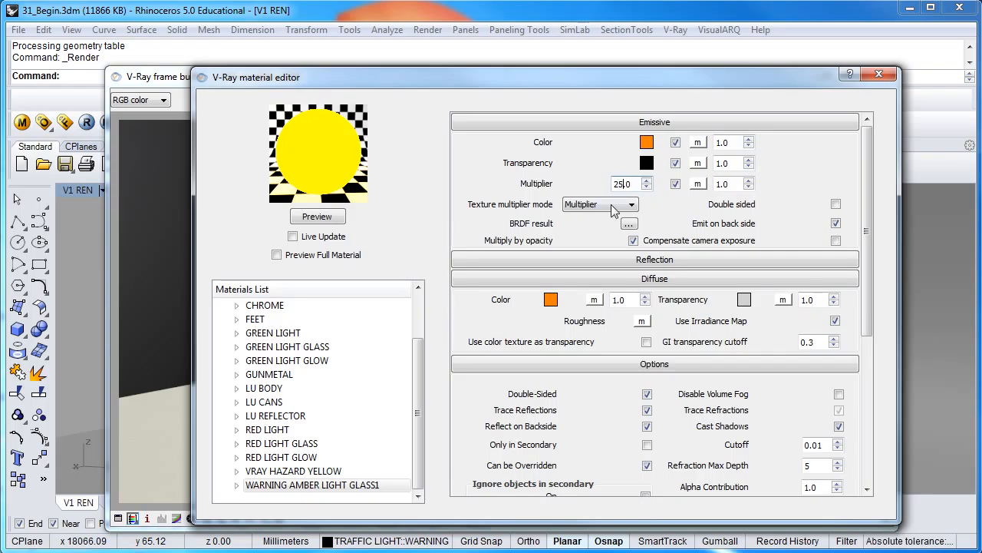
pyautogui.click(336, 221)
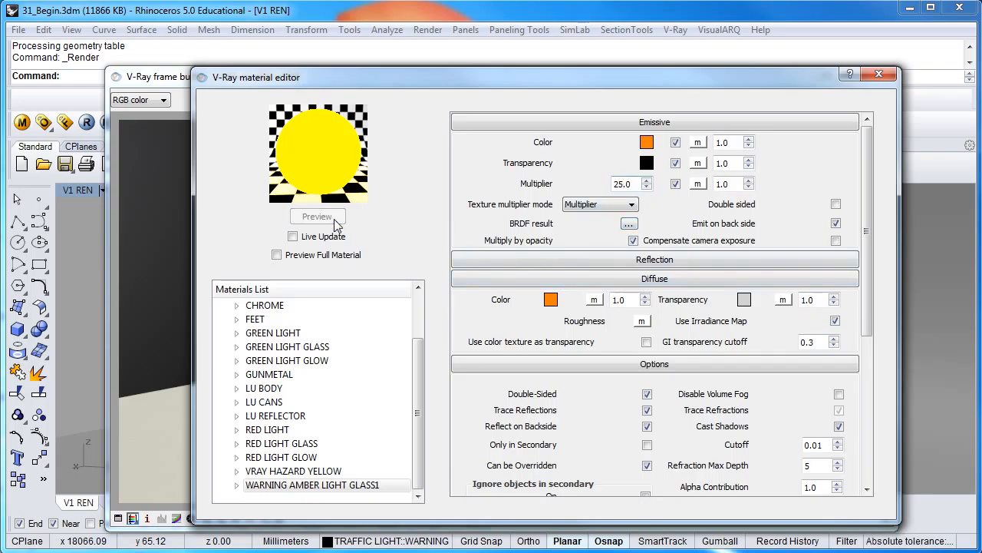
pyautogui.click(877, 75)
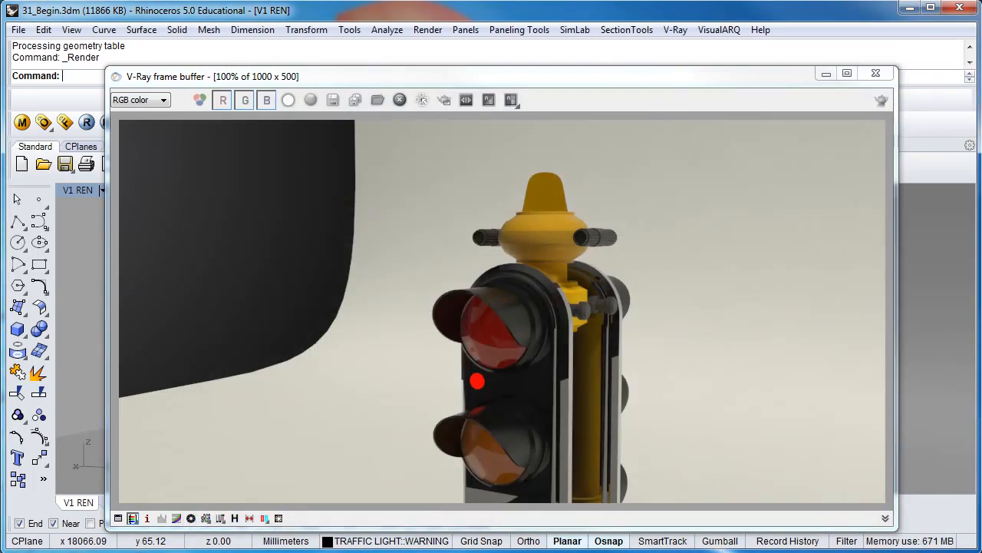